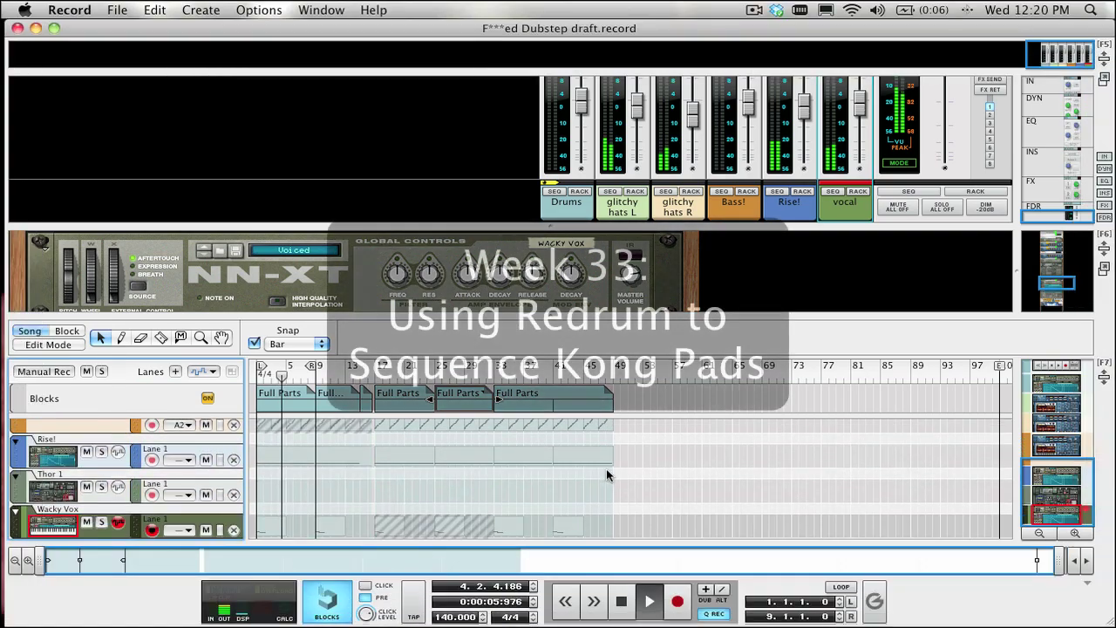
Switch to the full-window rack view (F6) to show the dubstep draft's devices, including the NN-XT vocal sampler.
{"action": "scroll", "coordinate": [606, 468], "scroll_direction": "up", "scroll_amount": 8}
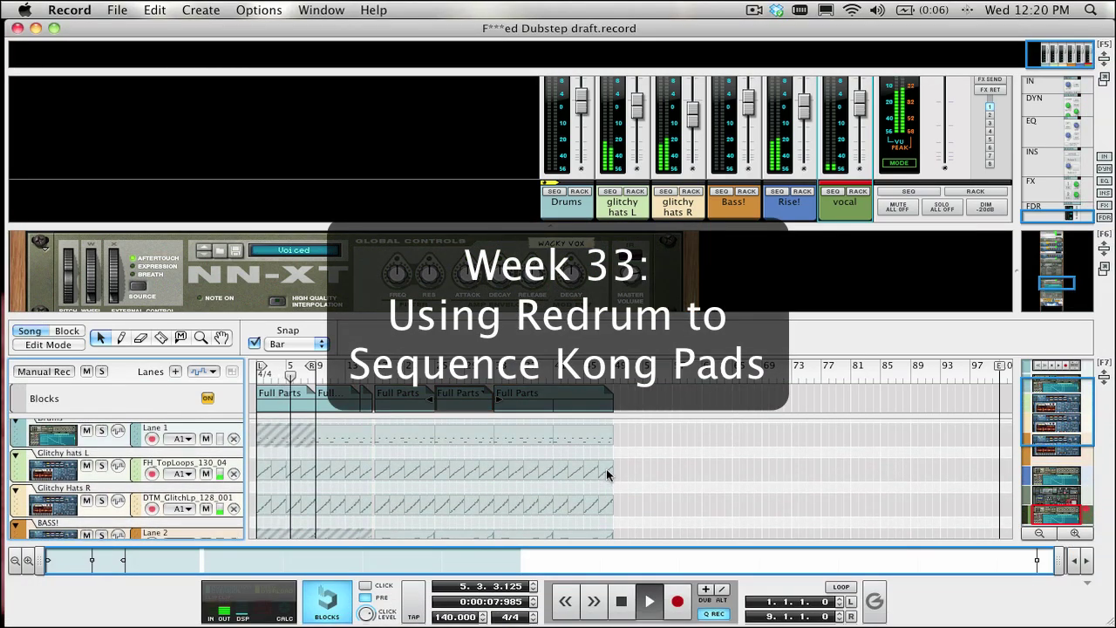
{"action": "scroll", "coordinate": [349, 270], "scroll_direction": "down", "scroll_amount": 3}
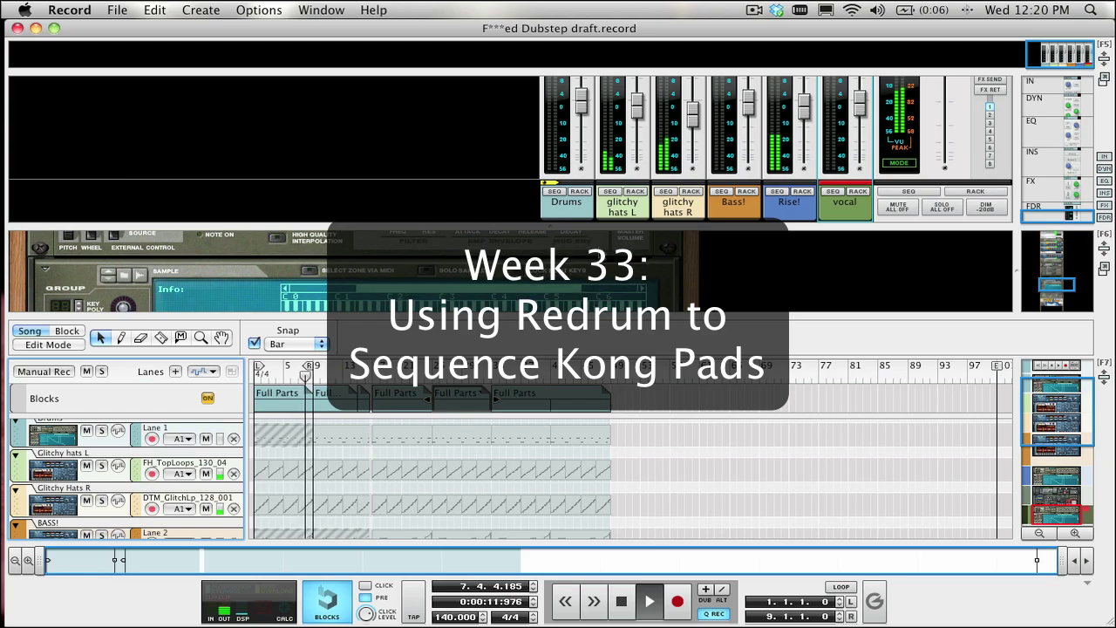
{"action": "key", "text": "F6"}
{"action": "scroll", "coordinate": [600, 252], "scroll_direction": "down", "scroll_amount": 5}
Review the draft in sequencer and mixer views, return to the combined layout, then start an empty song.
{"action": "scroll", "coordinate": [600, 252], "scroll_direction": "up", "scroll_amount": 10}
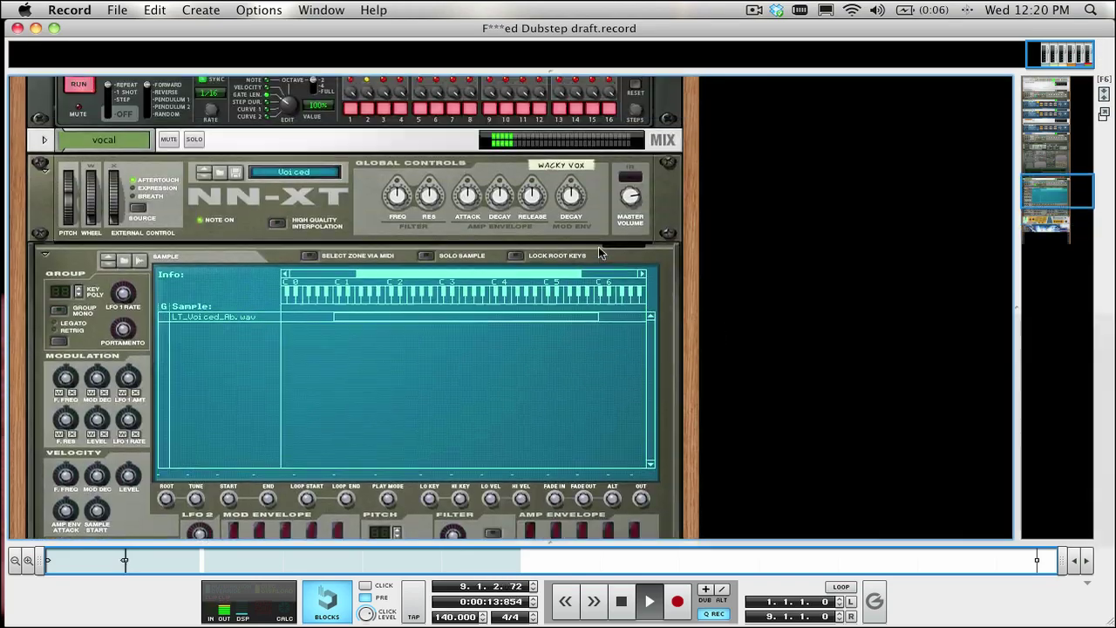
{"action": "scroll", "coordinate": [600, 252], "scroll_direction": "up", "scroll_amount": 10}
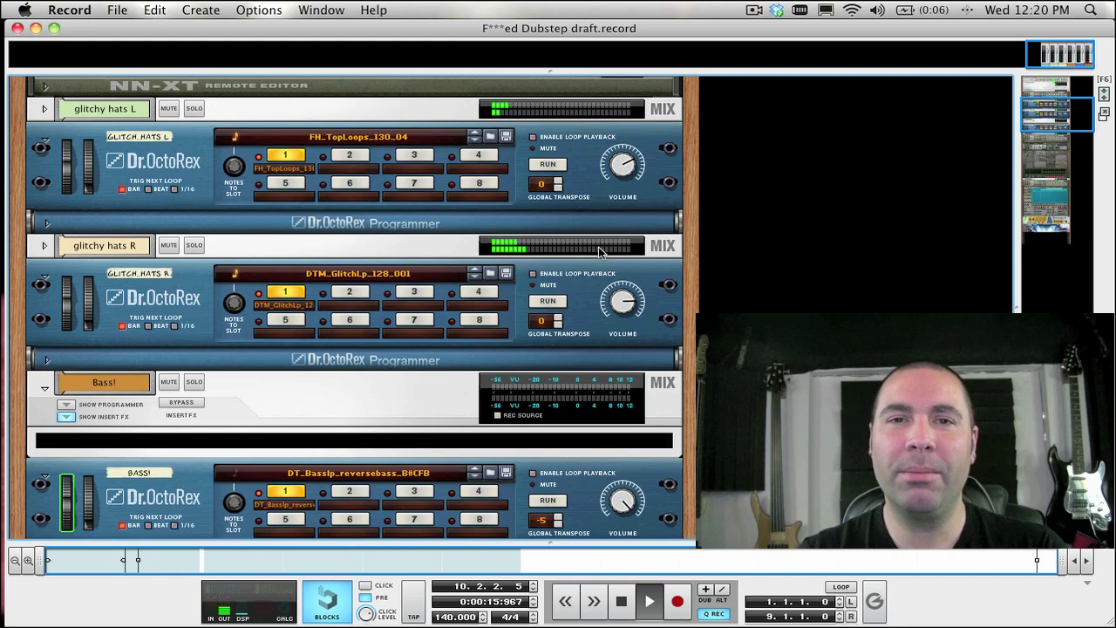
{"action": "key", "text": "F7"}
{"action": "key", "text": "F5"}
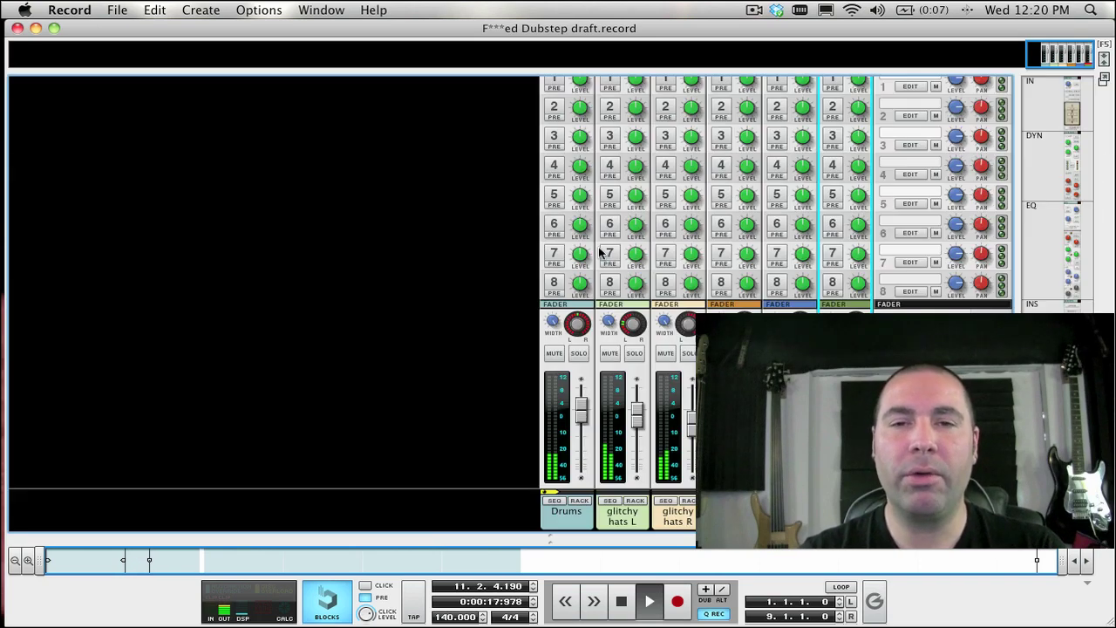
{"action": "scroll", "coordinate": [600, 252], "scroll_direction": "up", "scroll_amount": 6}
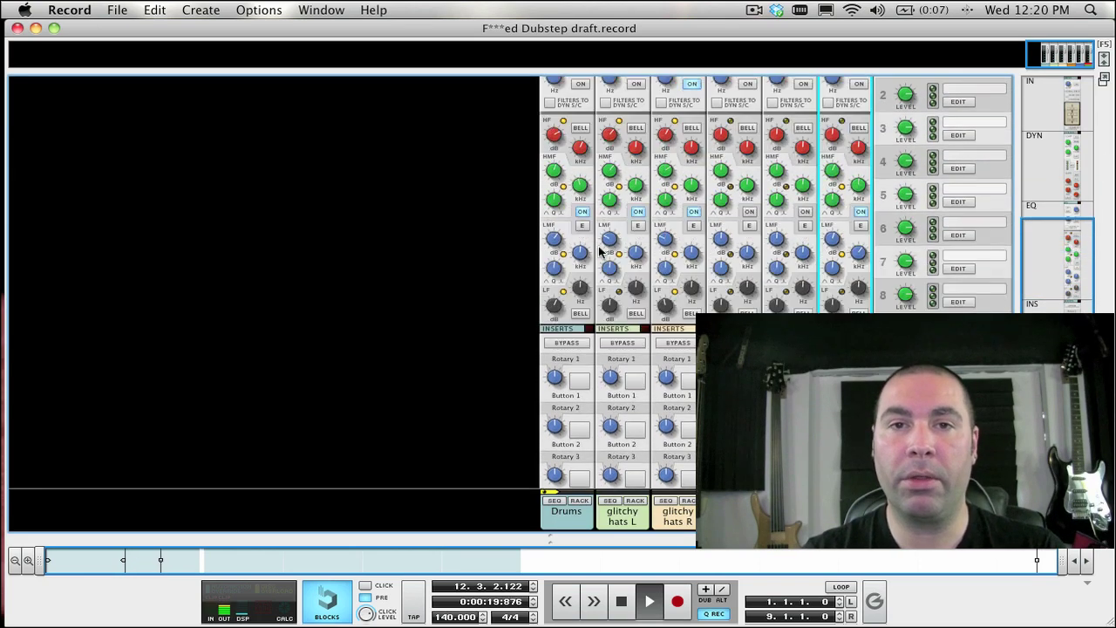
{"action": "scroll", "coordinate": [600, 252], "scroll_direction": "up", "scroll_amount": 3}
{"action": "key", "text": "F5"}
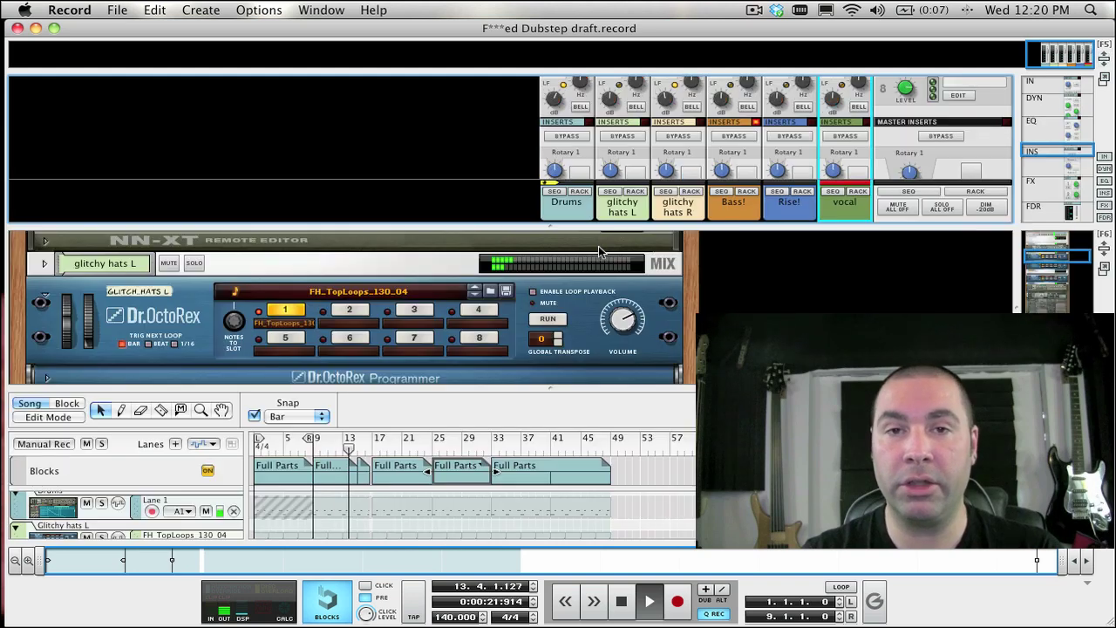
{"action": "scroll", "coordinate": [402, 484], "scroll_direction": "down", "scroll_amount": 3}
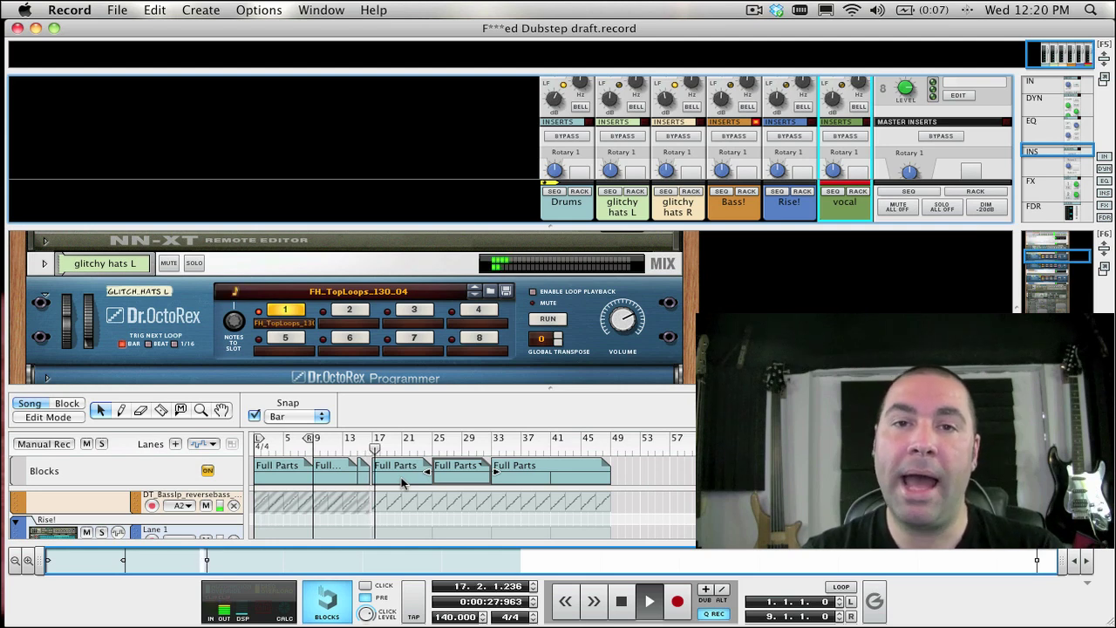
{"action": "scroll", "coordinate": [601, 489], "scroll_direction": "left", "scroll_amount": 1}
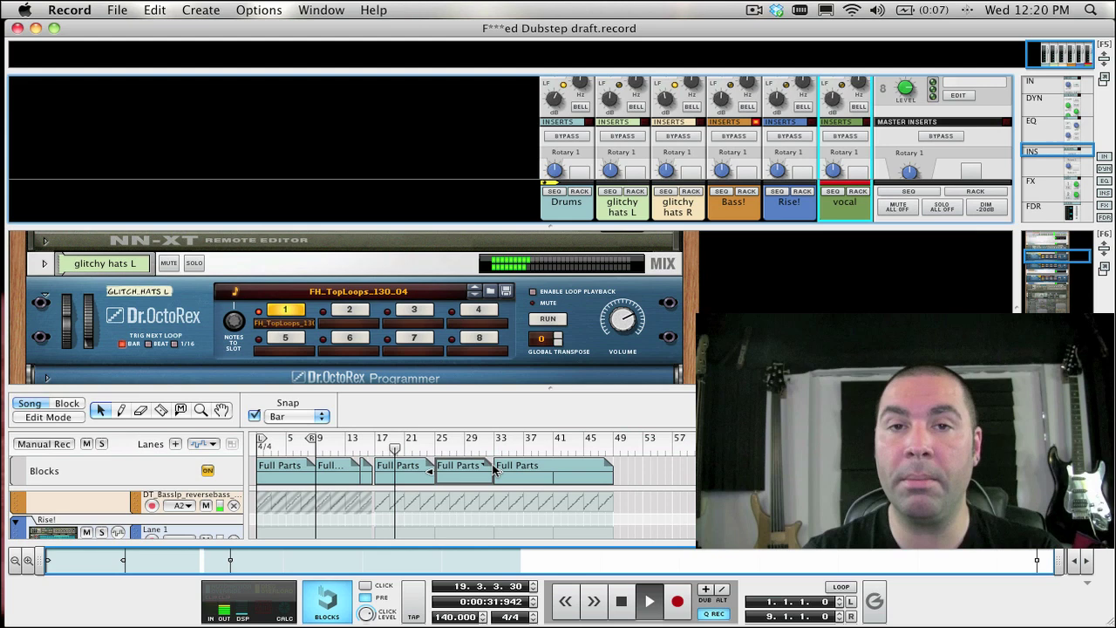
{"action": "scroll", "coordinate": [571, 499], "scroll_direction": "down", "scroll_amount": 3}
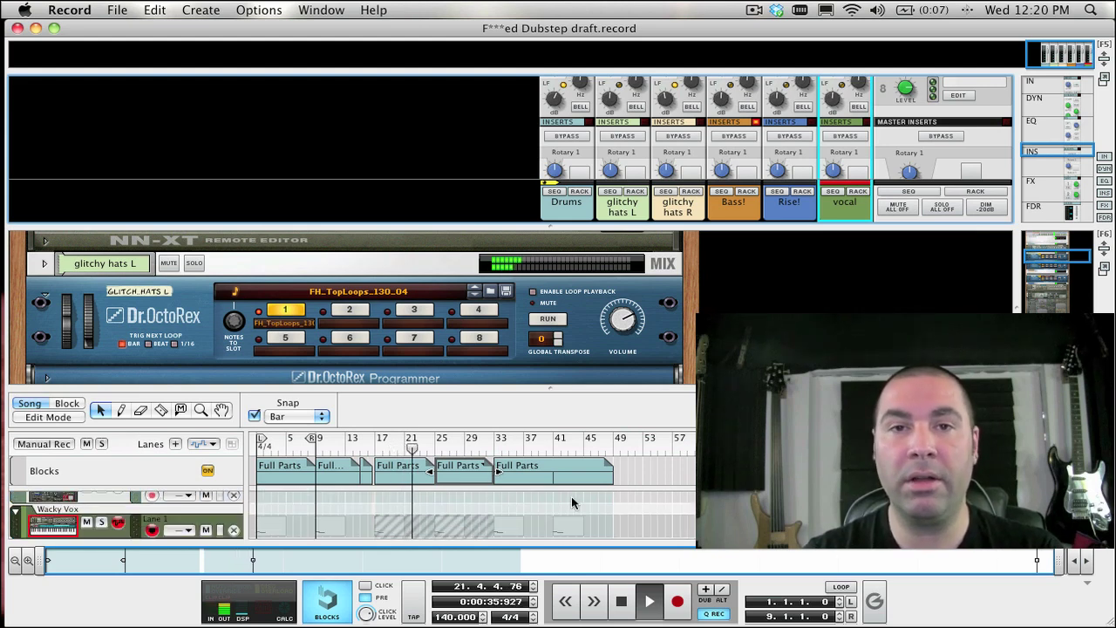
{"action": "scroll", "coordinate": [572, 499], "scroll_direction": "up", "scroll_amount": 4}
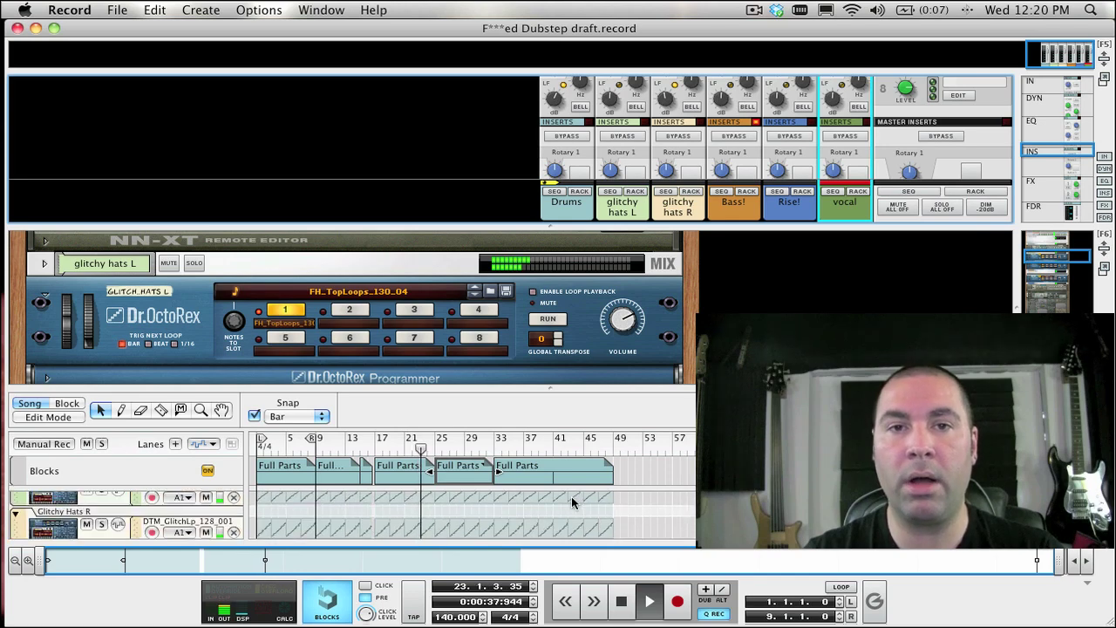
{"action": "scroll", "coordinate": [571, 502], "scroll_direction": "down", "scroll_amount": 1}
{"action": "scroll", "coordinate": [572, 503], "scroll_direction": "down", "scroll_amount": 1}
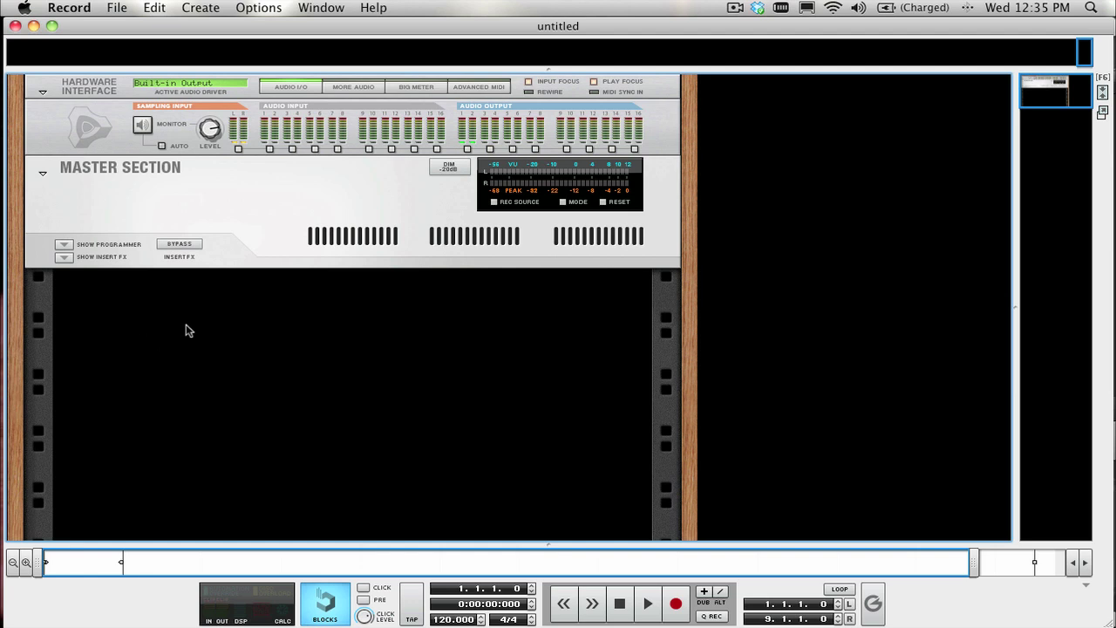
Open the Tool Window's Devices list and scroll to the drum instruments.
{"action": "key", "text": "F5"}
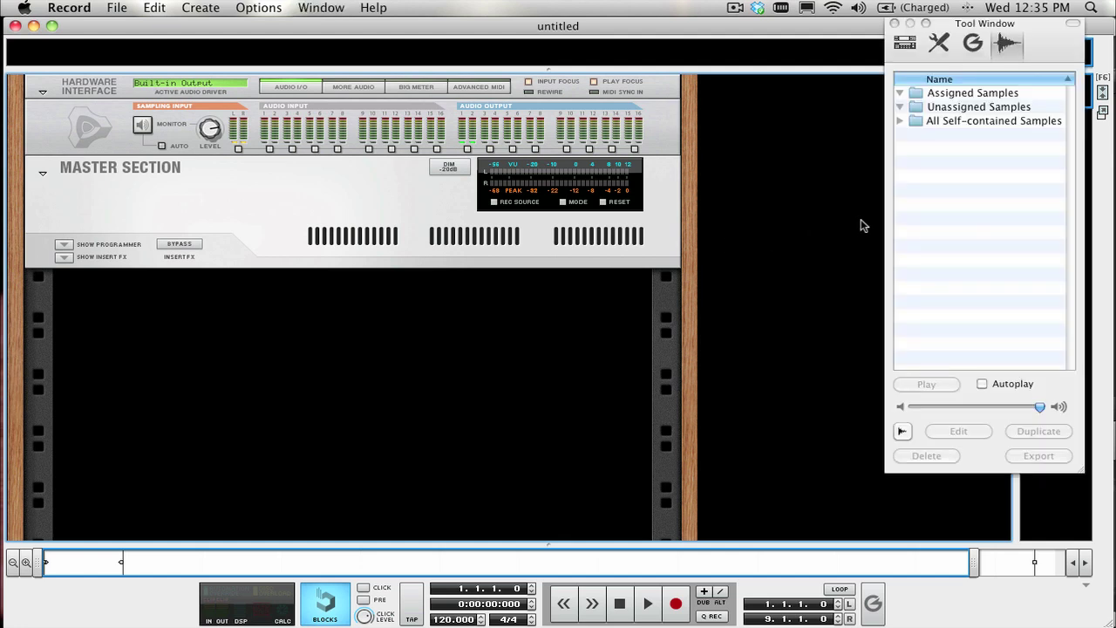
{"action": "left_click", "coordinate": [917, 38]}
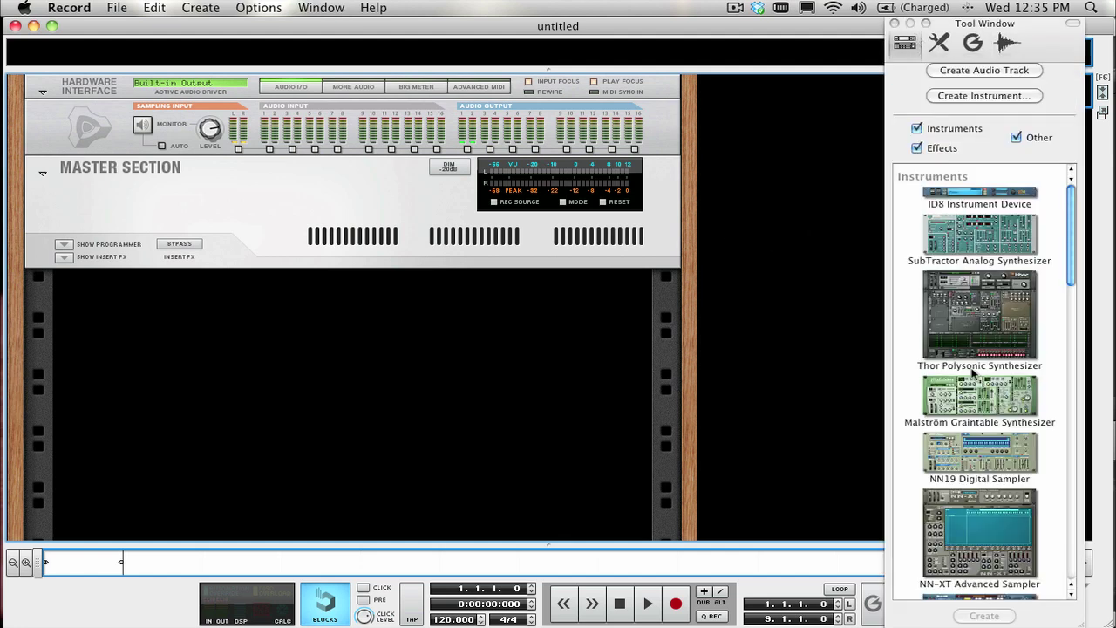
{"action": "scroll", "coordinate": [974, 373], "scroll_direction": "down", "scroll_amount": 2}
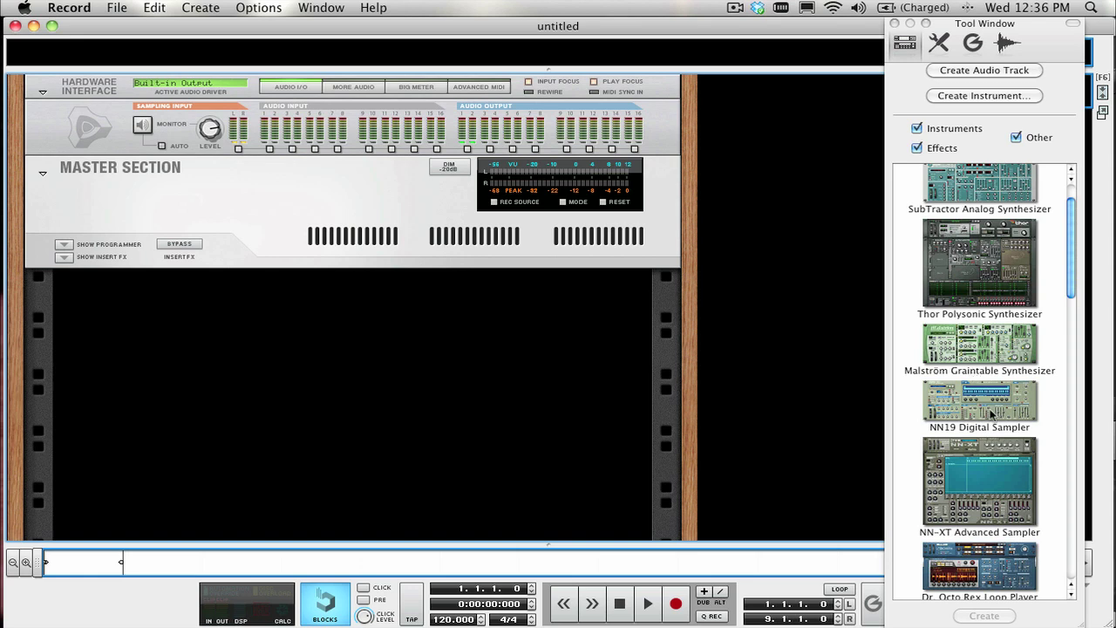
{"action": "scroll", "coordinate": [992, 419], "scroll_direction": "down", "scroll_amount": 15}
{"action": "scroll", "coordinate": [992, 420], "scroll_direction": "up", "scroll_amount": 9}
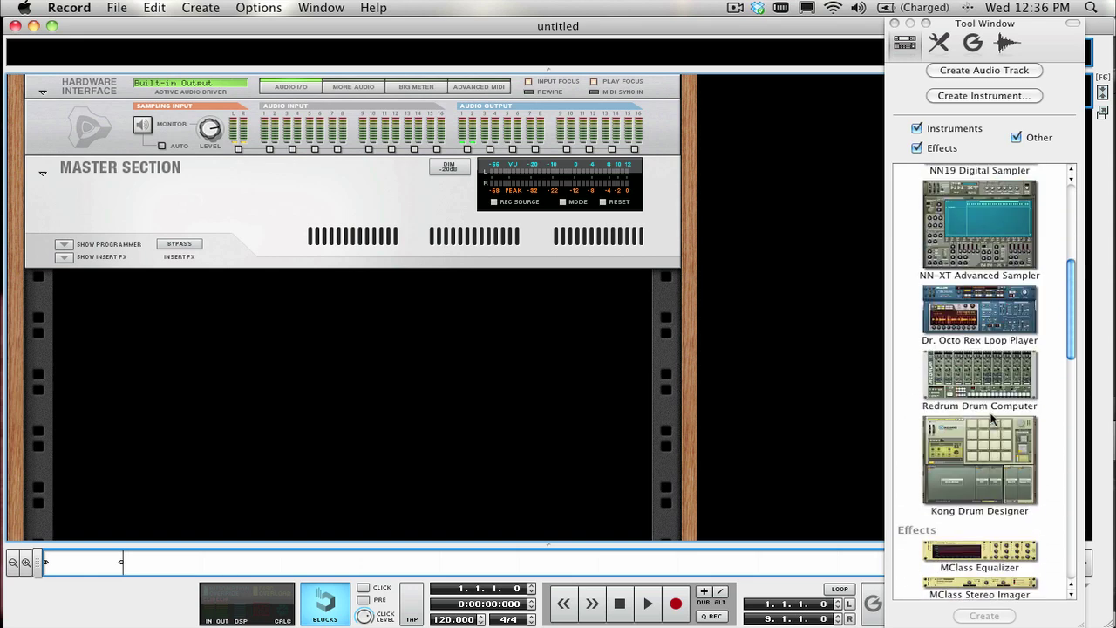
{"action": "scroll", "coordinate": [992, 420], "scroll_direction": "down", "scroll_amount": 1}
Add two Redrum Drum Computers and drag a Kong Drum Designer into the rack, then undo.
{"action": "double_click", "coordinate": [970, 365]}
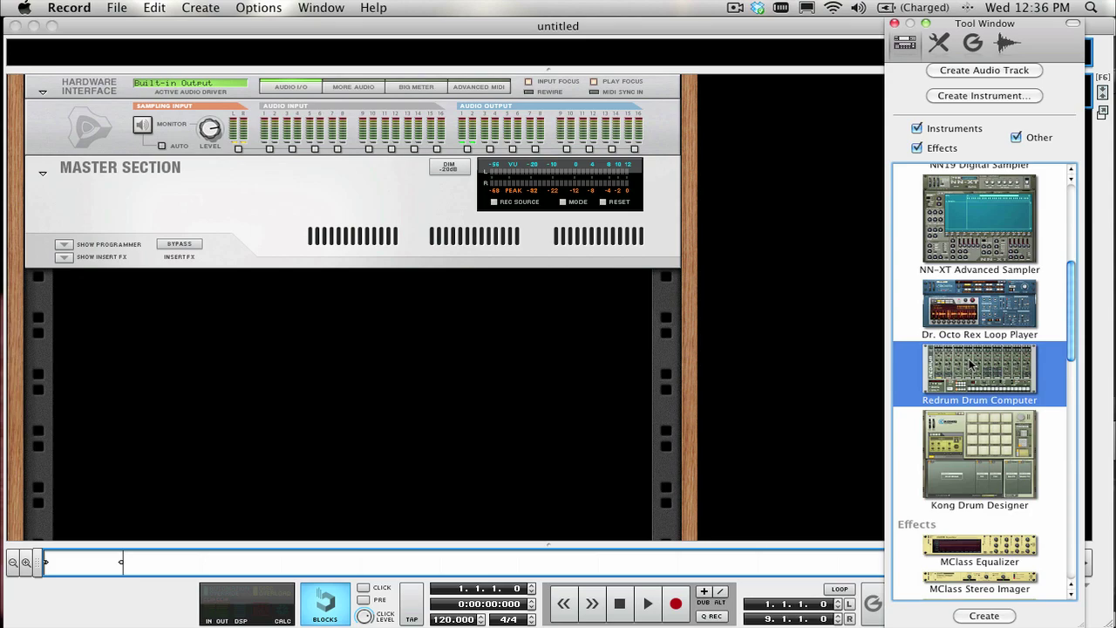
{"action": "scroll", "coordinate": [970, 365], "scroll_direction": "down", "scroll_amount": 1}
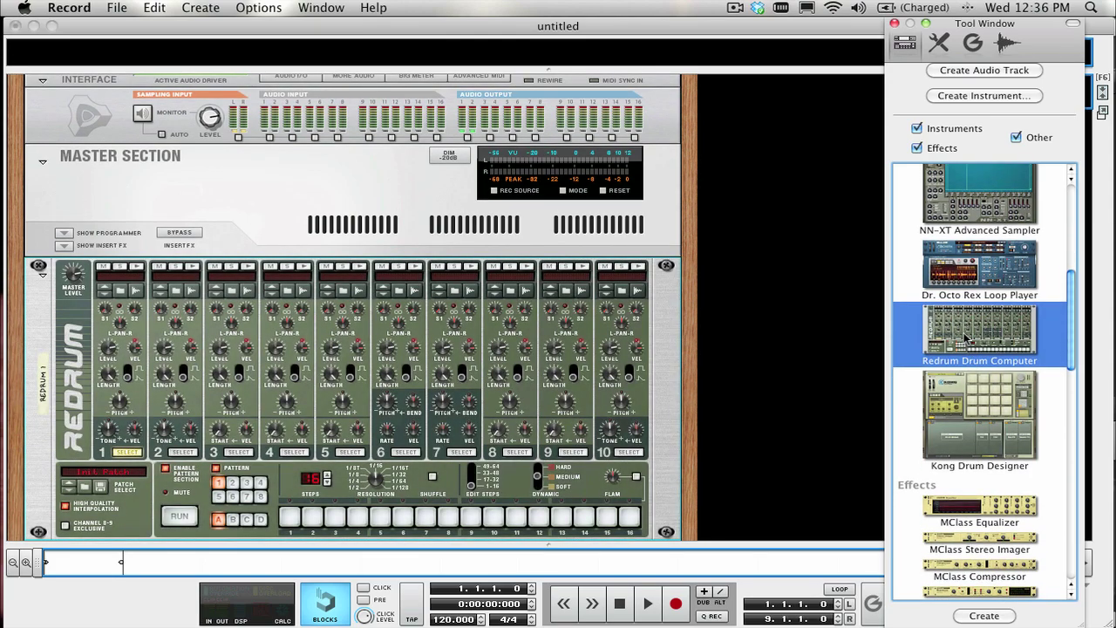
{"action": "double_click", "coordinate": [967, 339]}
{"action": "left_click", "coordinate": [964, 400]}
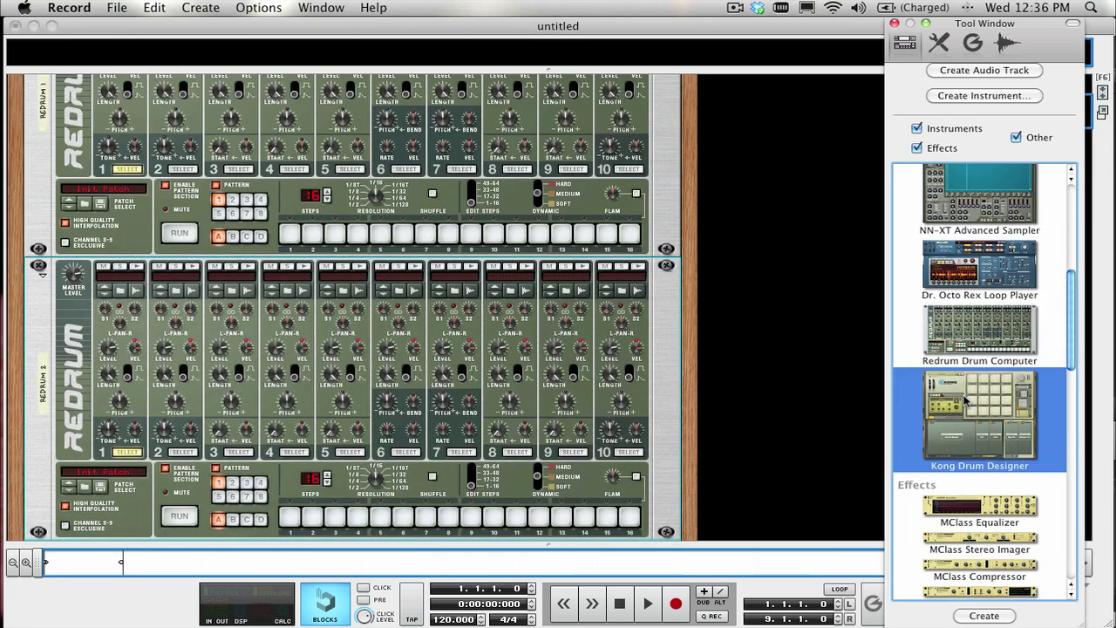
{"action": "left_click_drag", "start_coordinate": [965, 399], "coordinate": [474, 311]}
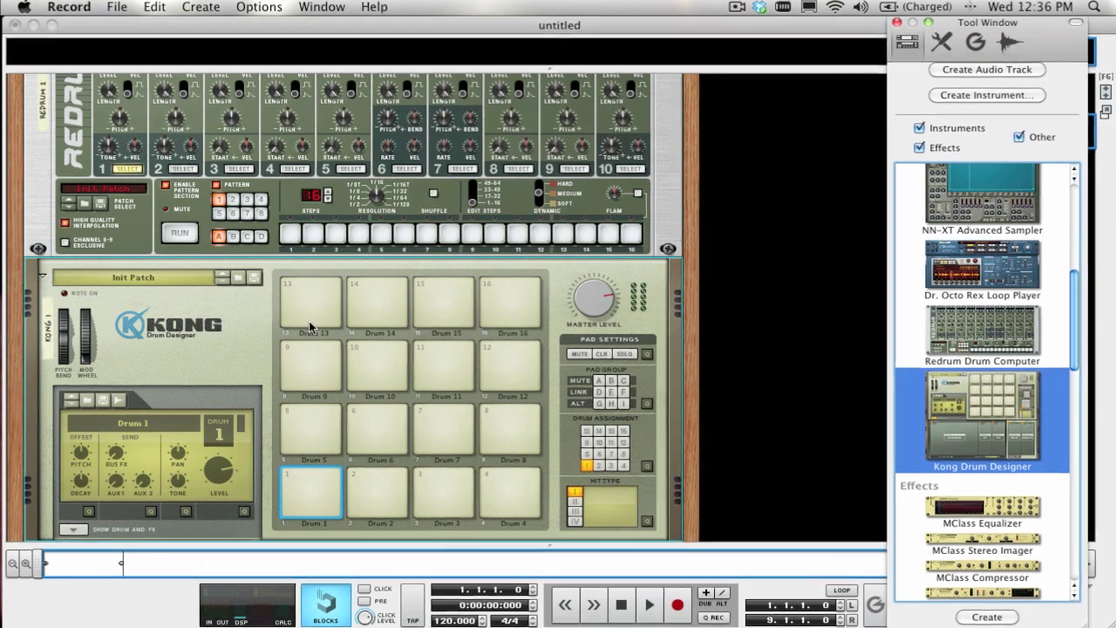
{"action": "key", "text": "super+z"}
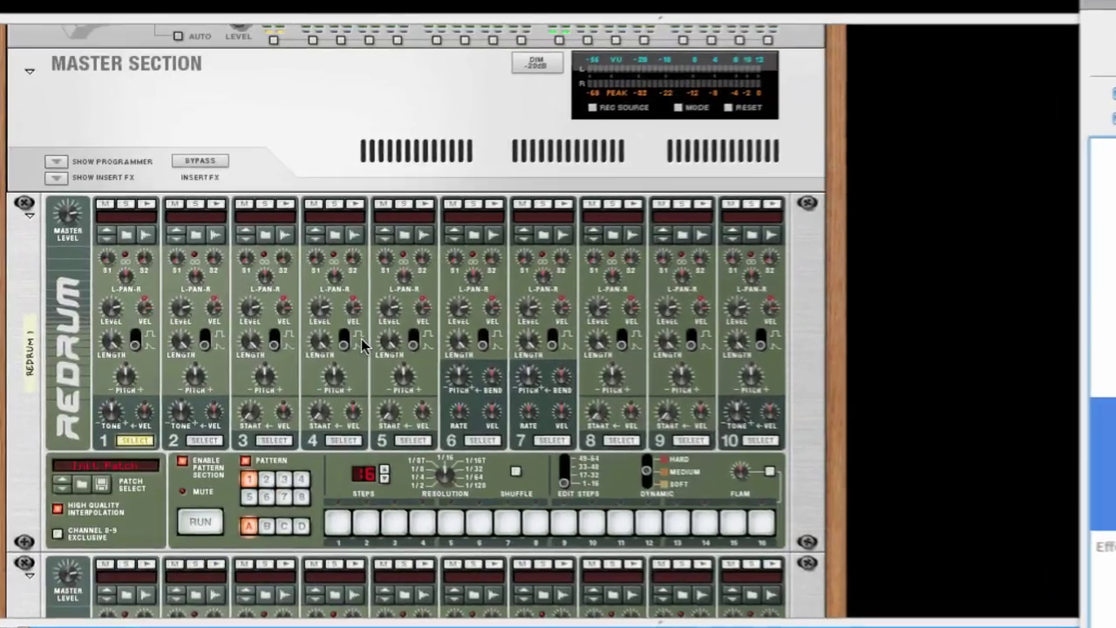
Flip the rack to its rear view and scroll up to the first Redrum's back panel.
{"action": "key", "text": "Tab"}
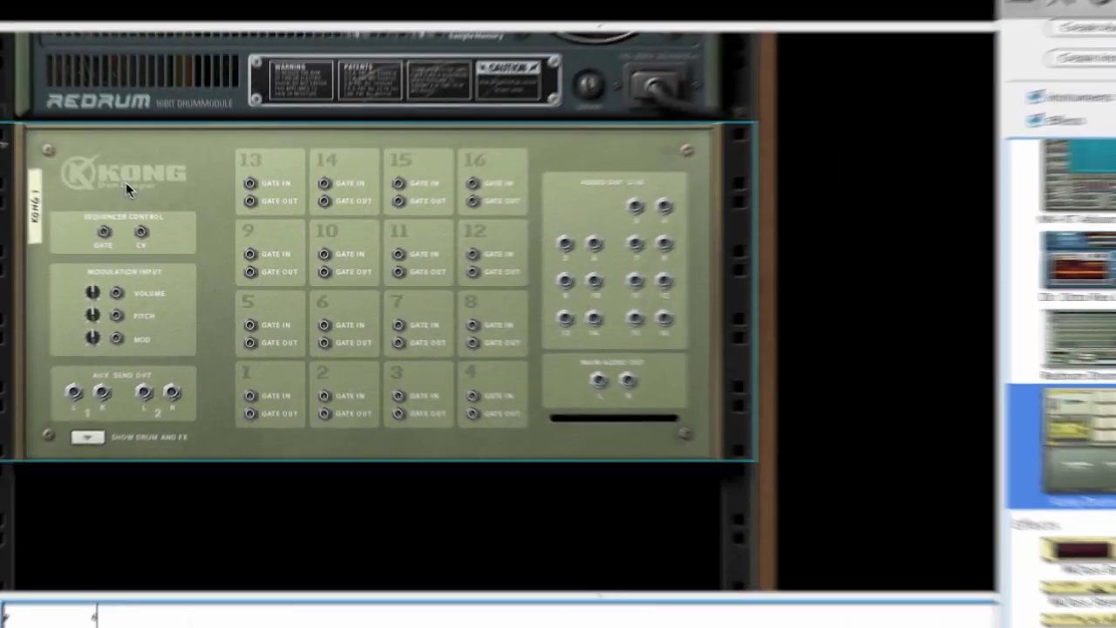
{"action": "scroll", "coordinate": [44, 113], "scroll_direction": "up", "scroll_amount": 5}
{"action": "scroll", "coordinate": [146, 199], "scroll_direction": "up", "scroll_amount": 5}
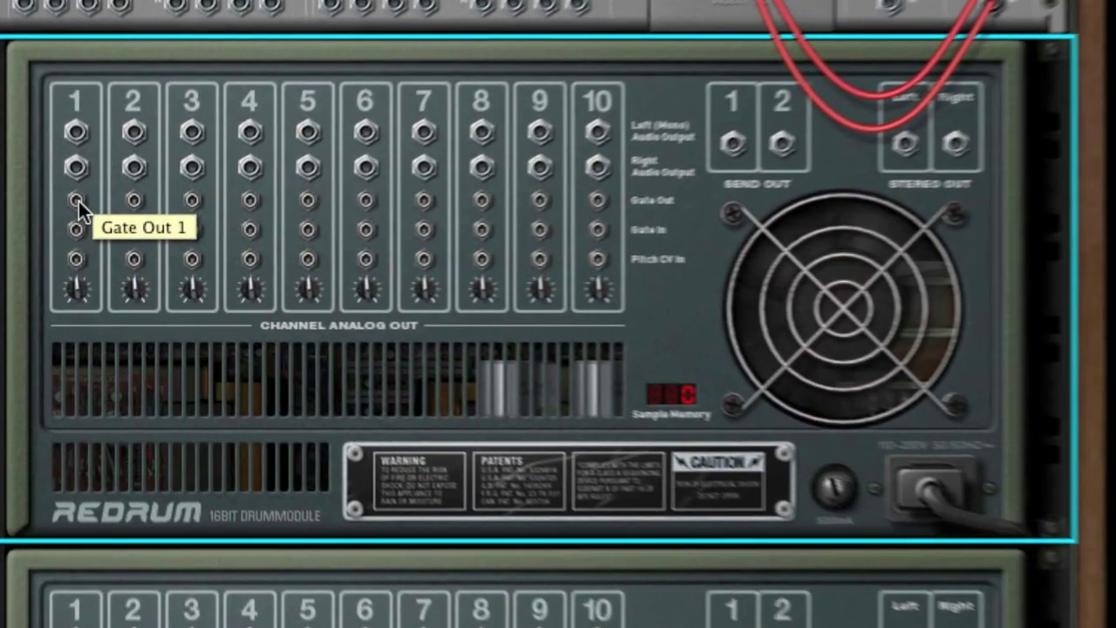
Patch Redrum gate outputs 1–4 into Kong 1's pad gate inputs, starting with Pads 1, 2 and 3.
{"action": "right_click", "coordinate": [94, 237]}
{"action": "mouse_move", "coordinate": [171, 358]}
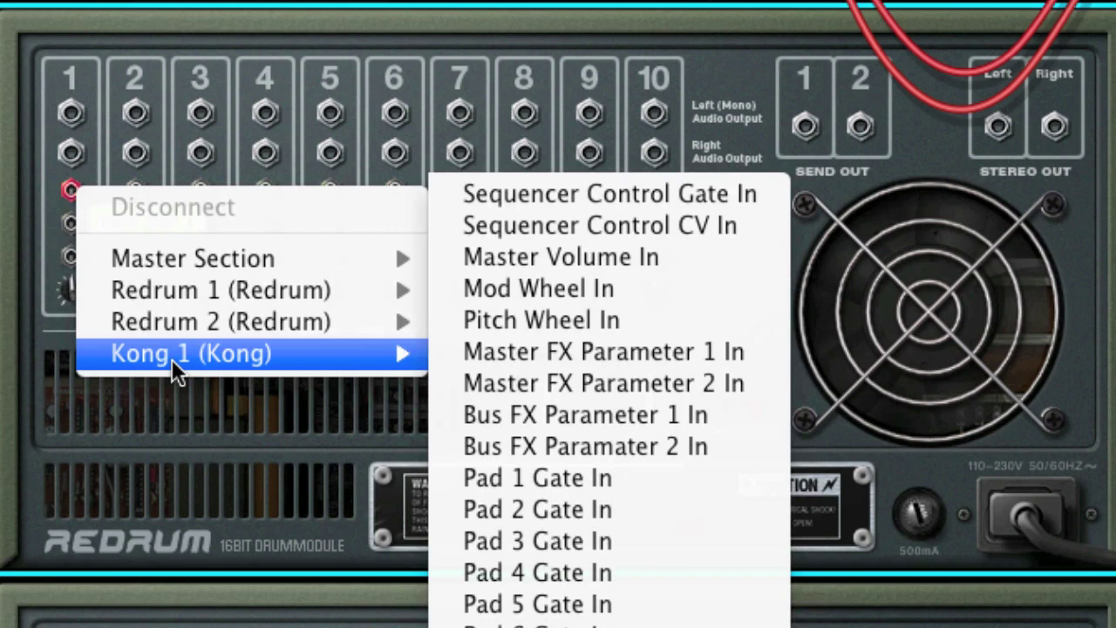
{"action": "left_click", "coordinate": [524, 477]}
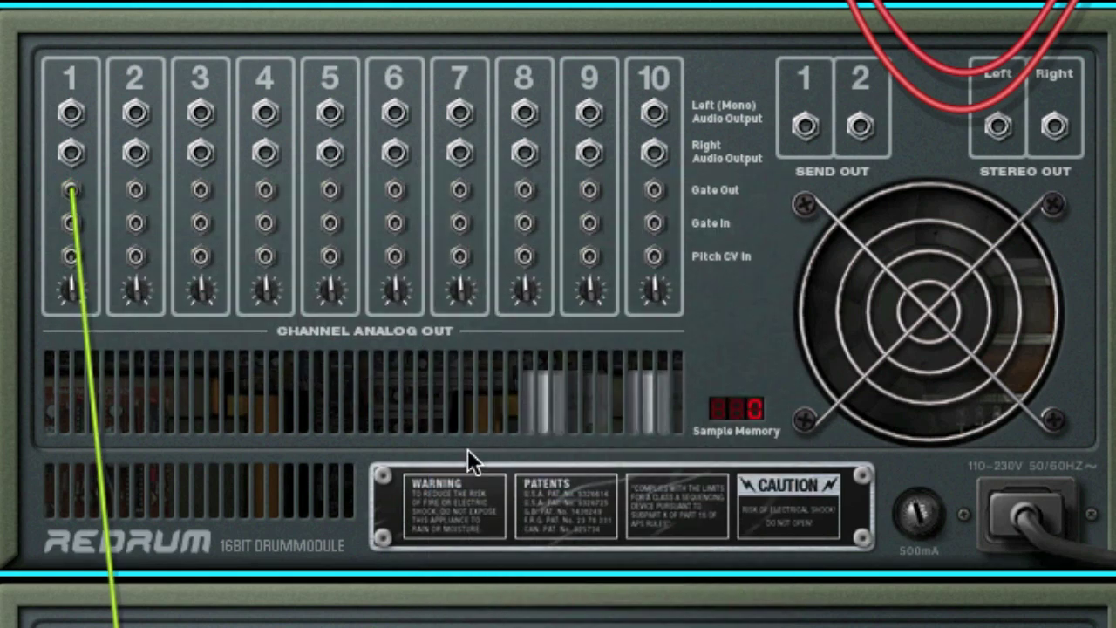
{"action": "right_click", "coordinate": [134, 188]}
{"action": "mouse_move", "coordinate": [288, 349]}
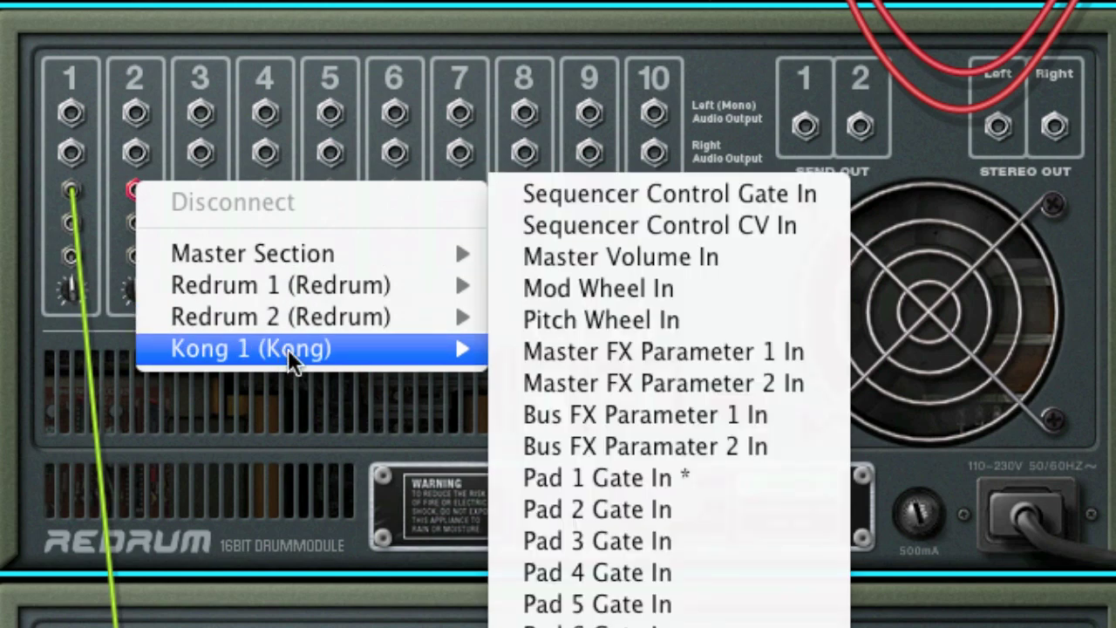
{"action": "left_click", "coordinate": [613, 509]}
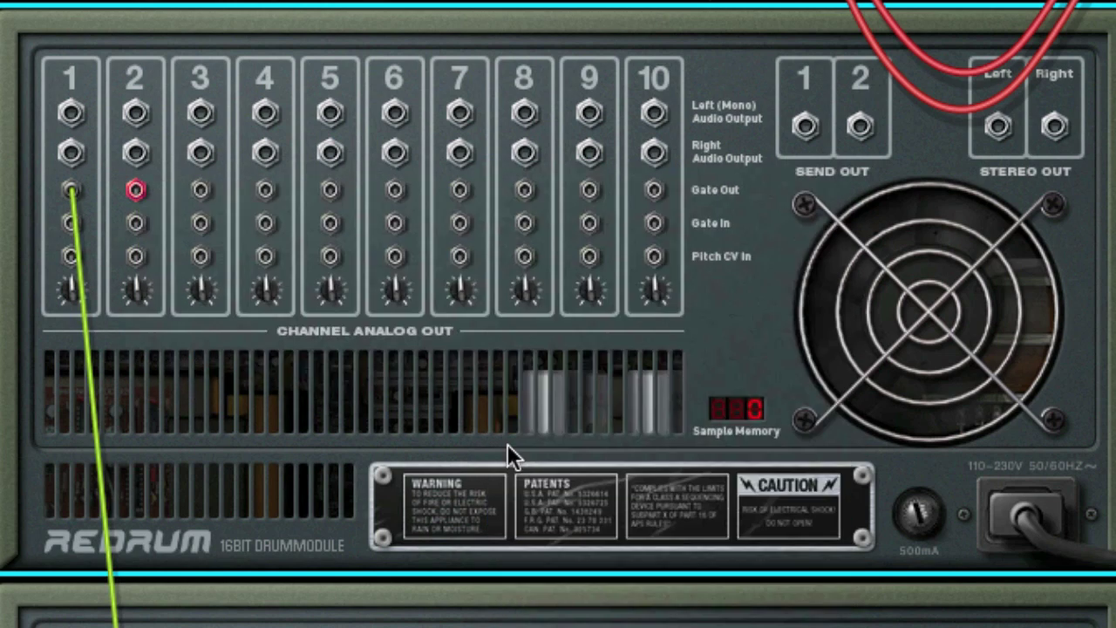
{"action": "right_click", "coordinate": [204, 193]}
{"action": "mouse_move", "coordinate": [325, 353]}
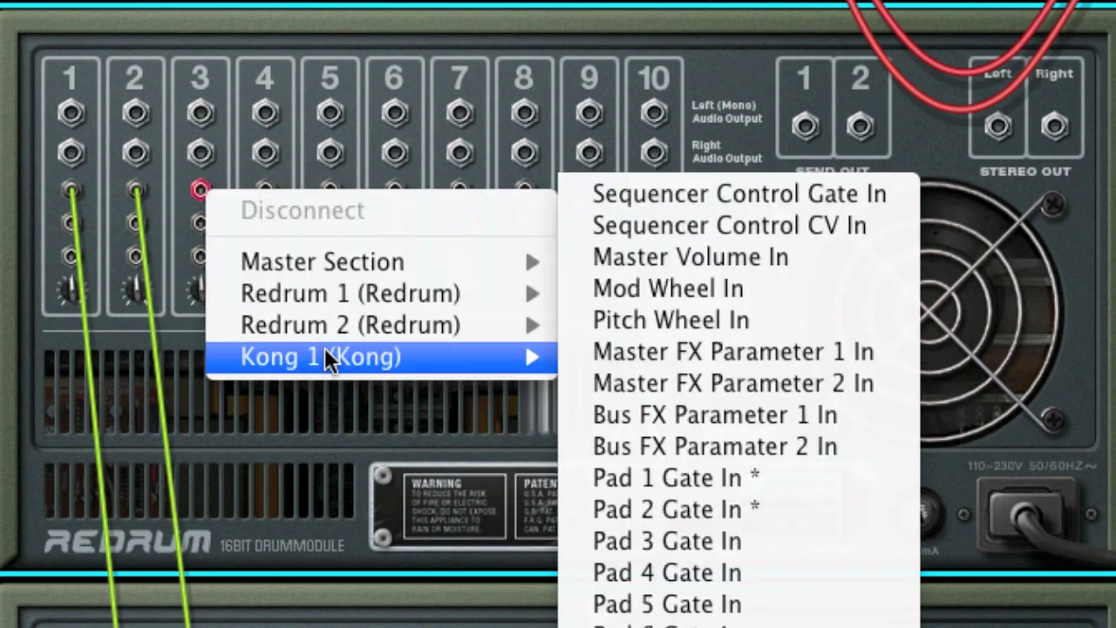
{"action": "left_click", "coordinate": [730, 539]}
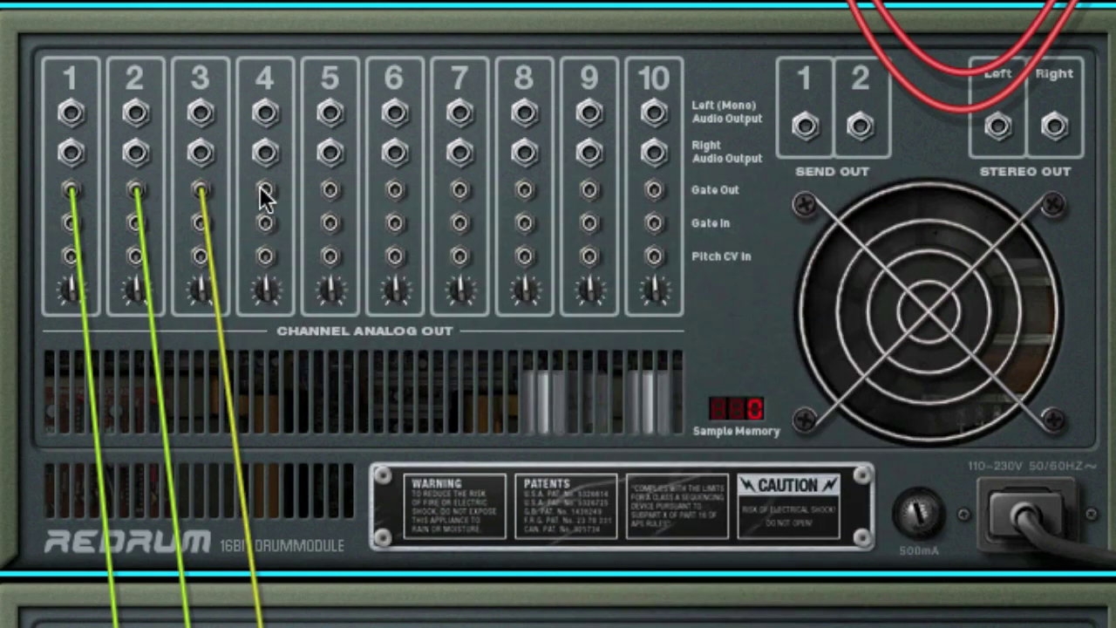
{"action": "right_click", "coordinate": [262, 192]}
{"action": "mouse_move", "coordinate": [366, 353]}
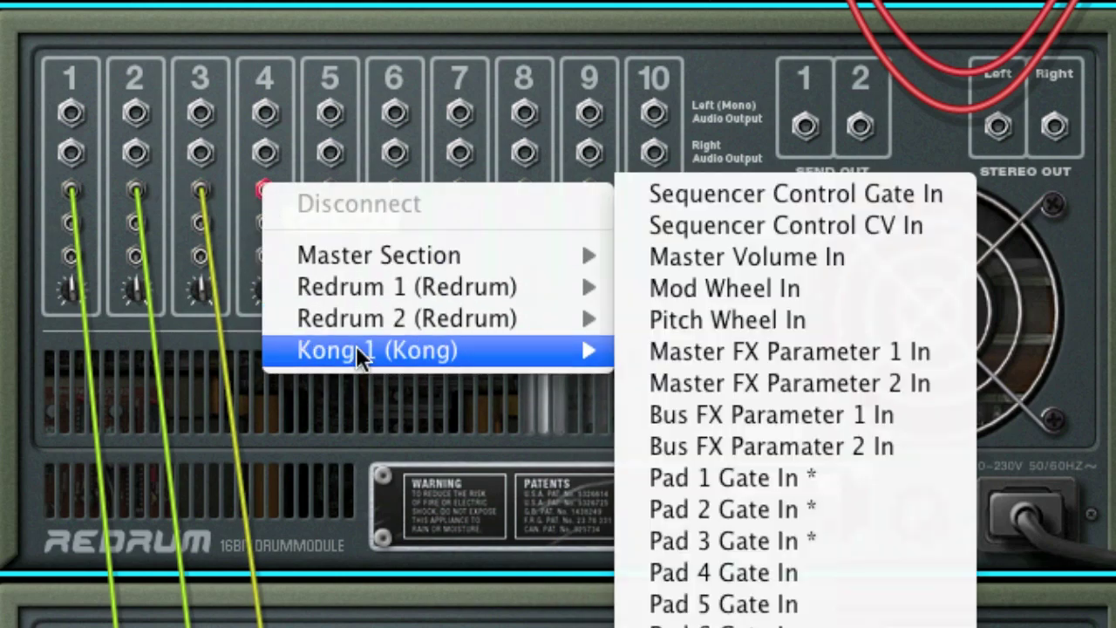
{"action": "left_click", "coordinate": [758, 567]}
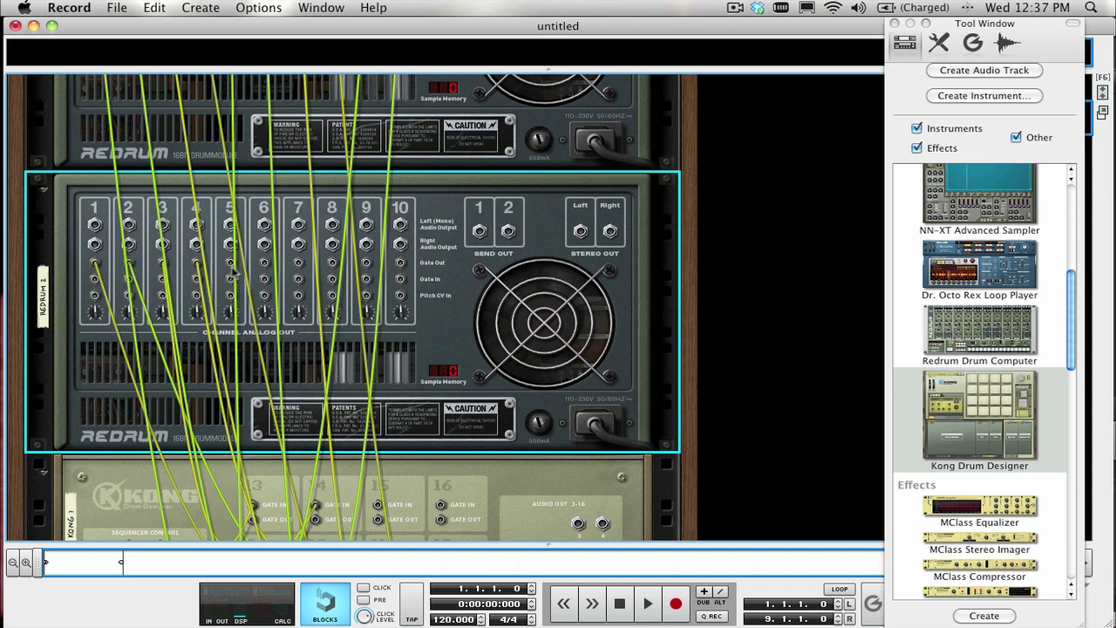
Connect gate outputs 5 and 6 to Kong 1's Pad 15 and Pad 16 Gate In.
{"action": "right_click", "coordinate": [231, 271]}
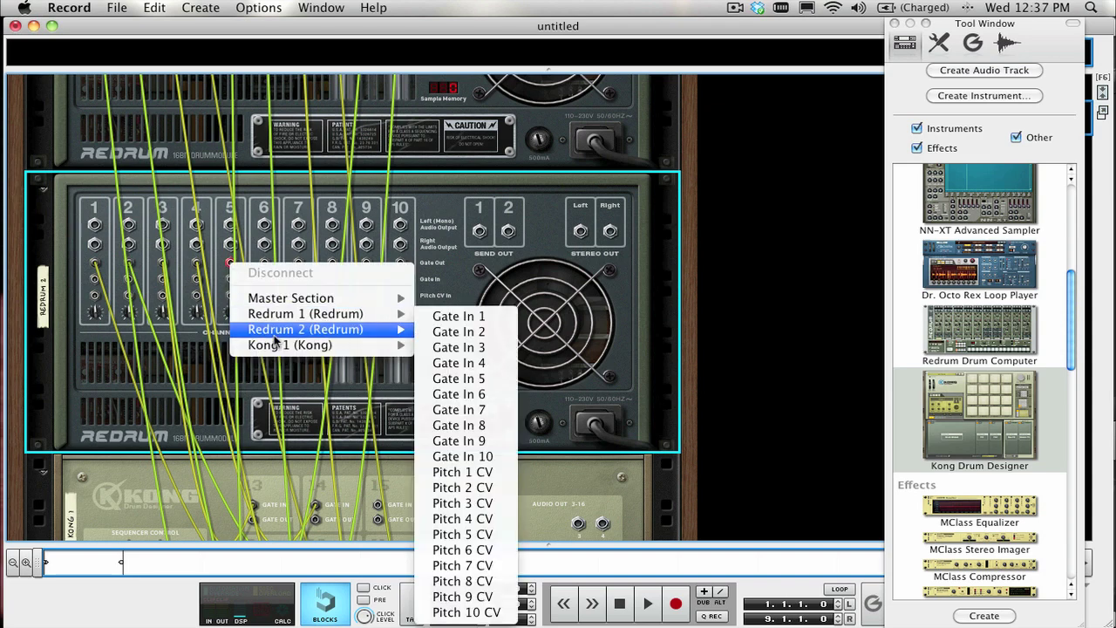
{"action": "mouse_move", "coordinate": [323, 345]}
{"action": "left_click", "coordinate": [481, 601]}
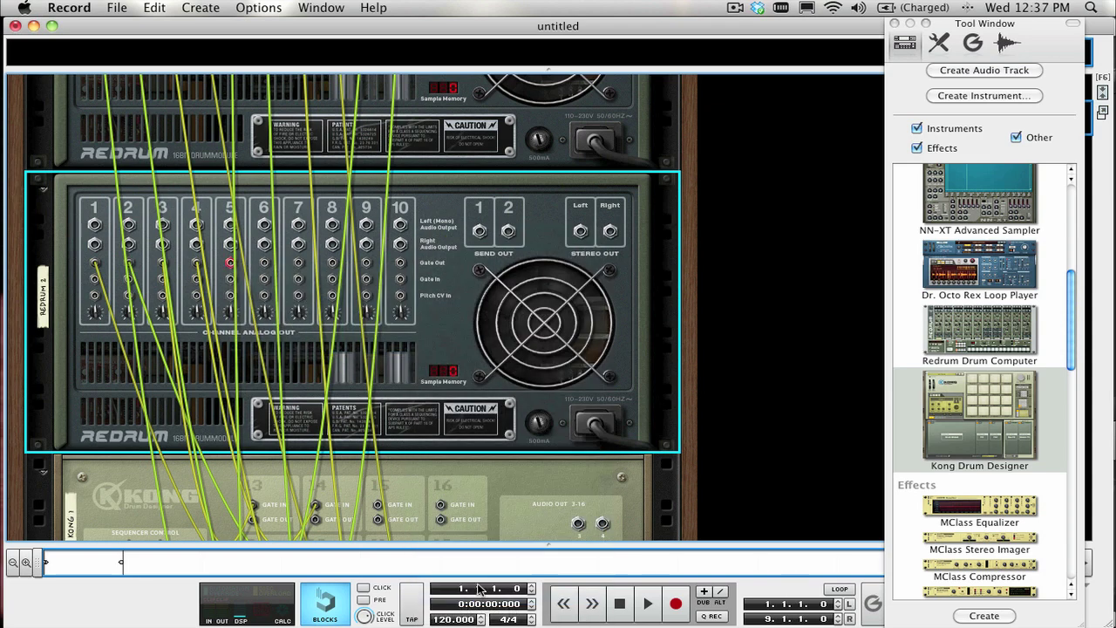
{"action": "right_click", "coordinate": [264, 266]}
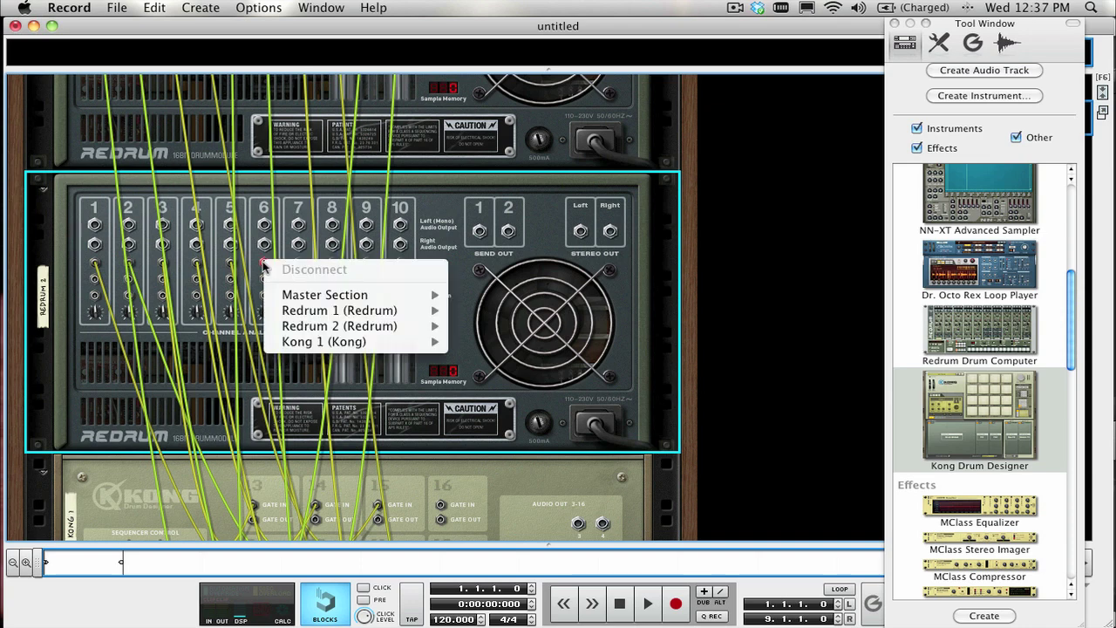
{"action": "mouse_move", "coordinate": [324, 343]}
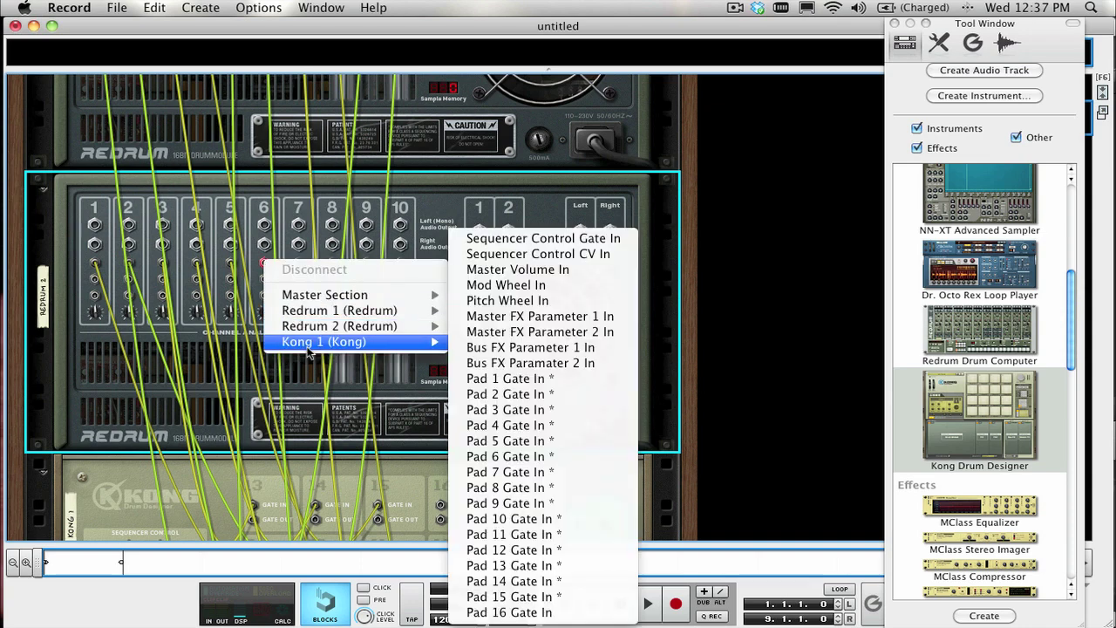
{"action": "left_click", "coordinate": [522, 612]}
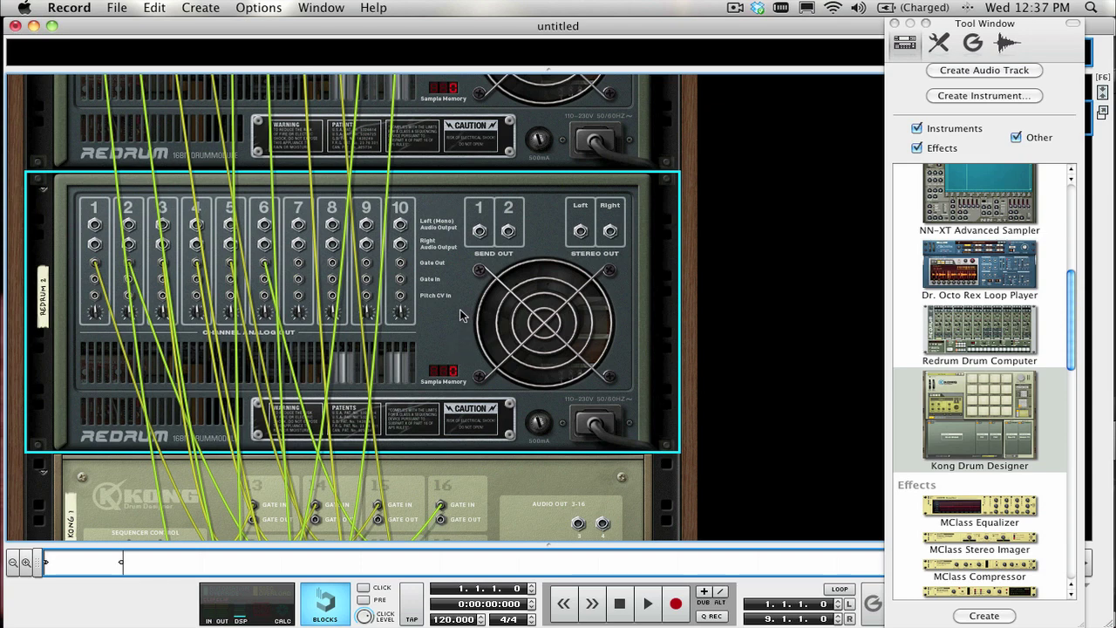
Flip the rack back to the front panels of the Redrums and Kong 1.
{"action": "key", "text": "Tab"}
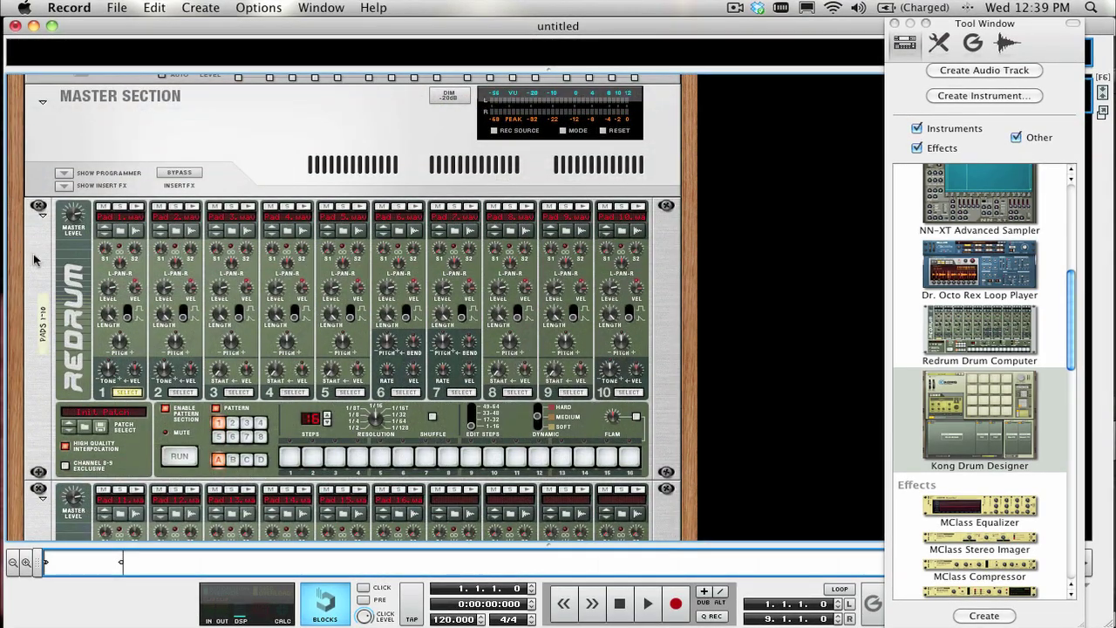
Select both Redrums and the Kong and combine them into one Combinator.
{"action": "left_click", "coordinate": [37, 260]}
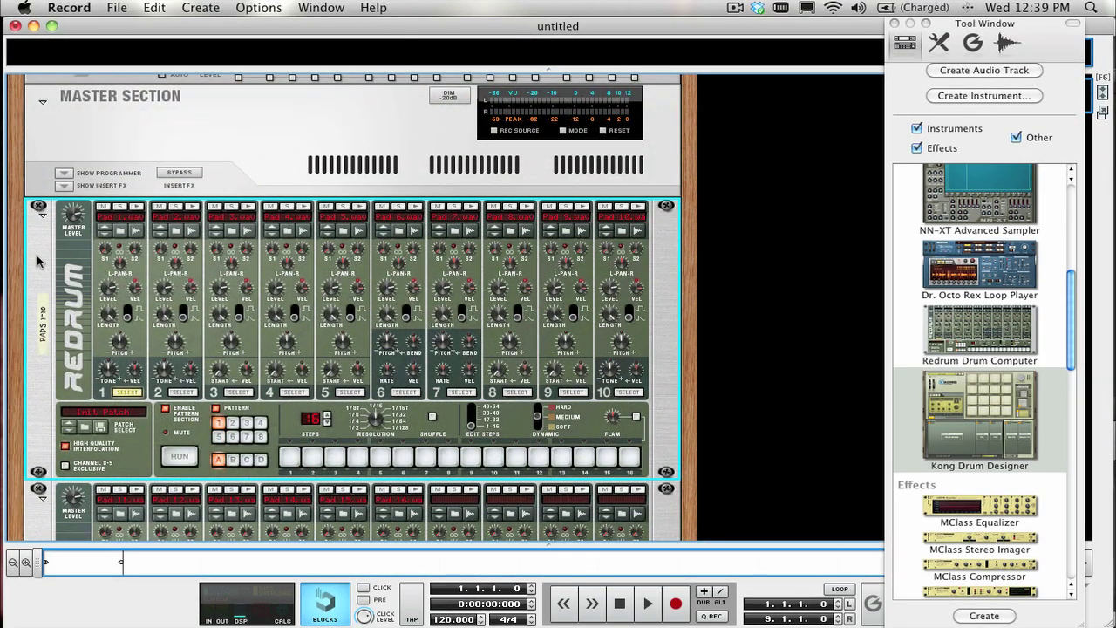
{"action": "scroll", "coordinate": [51, 370], "scroll_direction": "down", "scroll_amount": 5}
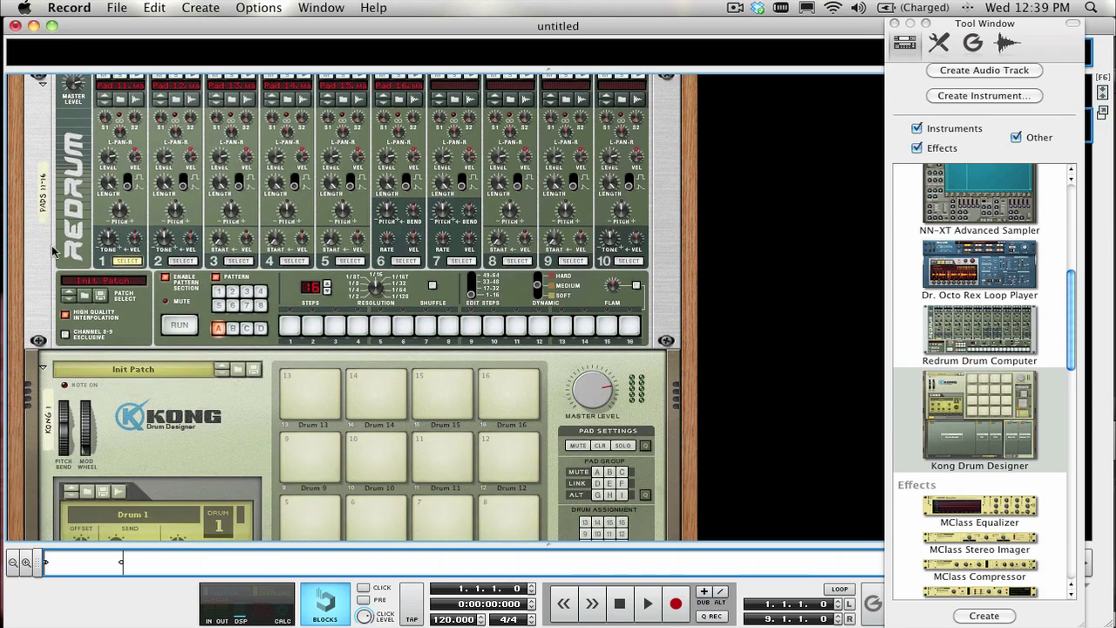
{"action": "left_click", "coordinate": [50, 251]}
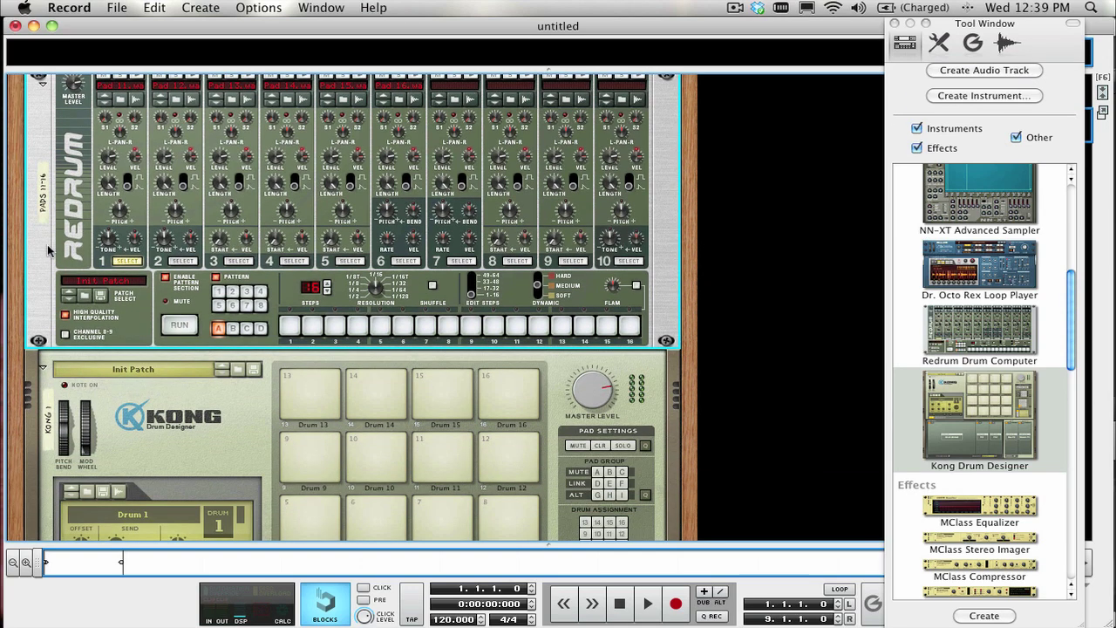
{"action": "left_click", "coordinate": [48, 403]}
{"action": "right_click", "coordinate": [48, 404]}
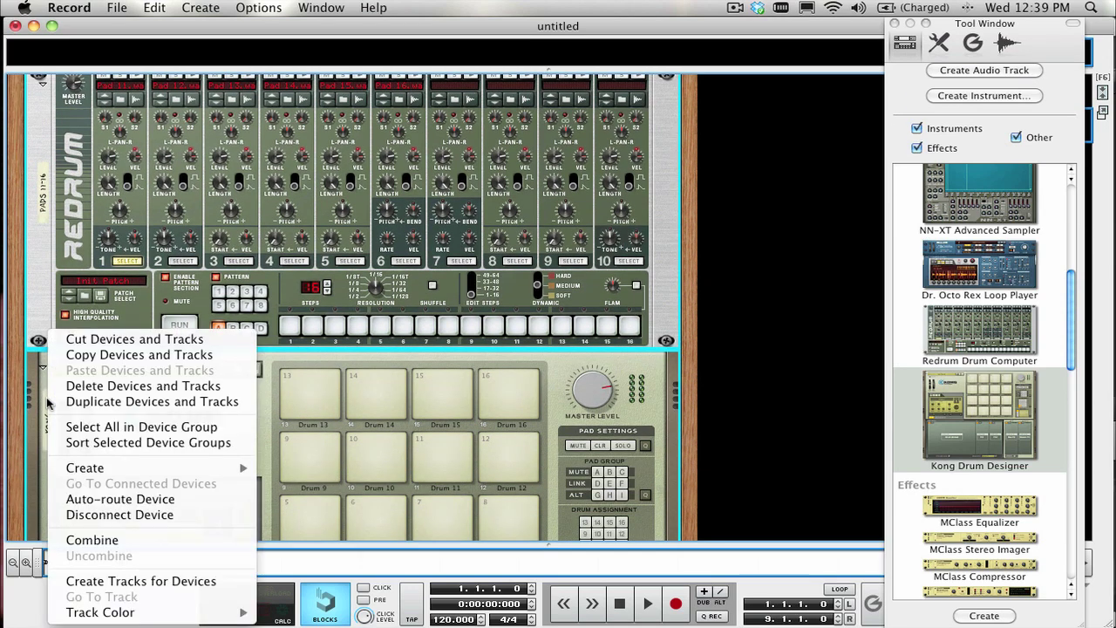
{"action": "left_click", "coordinate": [96, 541]}
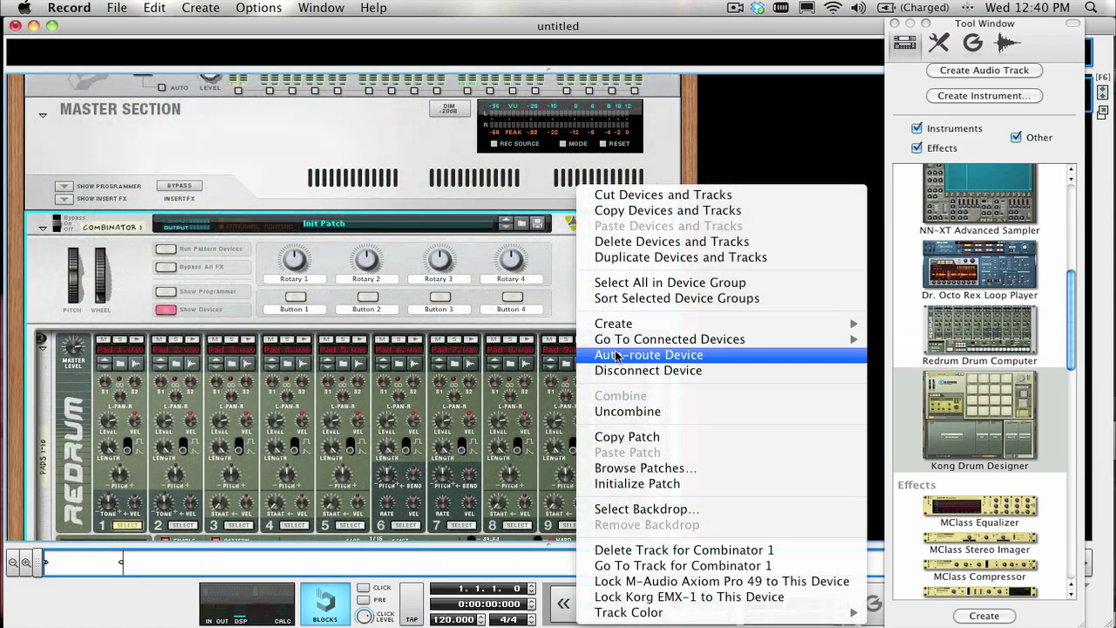
Auto-route Combinator 1 into the mixer and check its rear connections.
{"action": "left_click", "coordinate": [614, 354]}
{"action": "key", "text": "Tab"}
{"action": "key", "text": "Tab"}
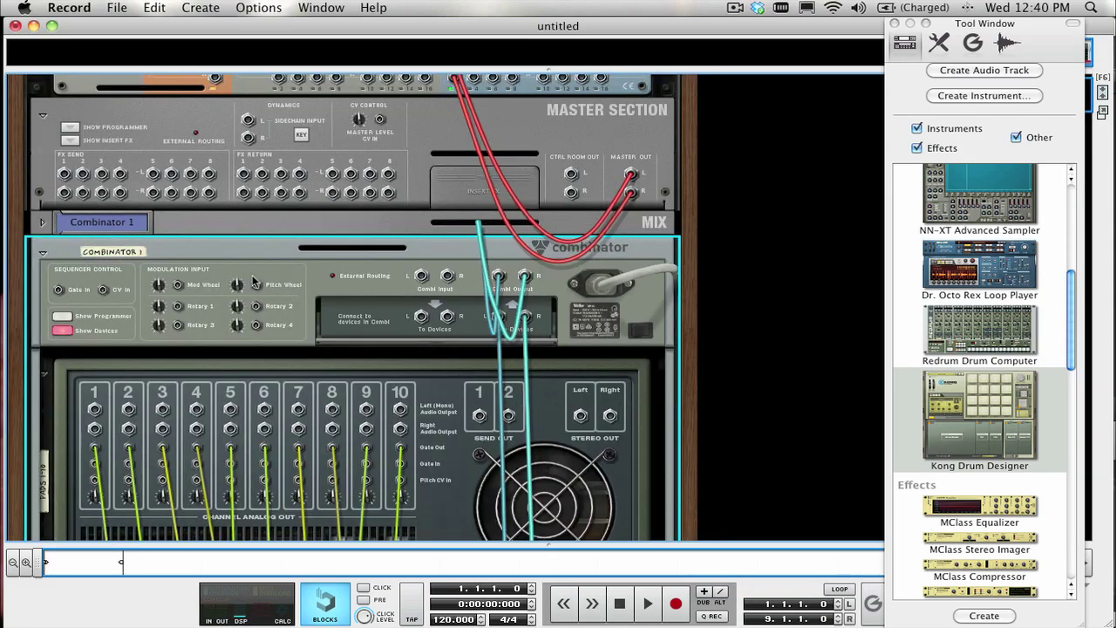
{"action": "scroll", "coordinate": [253, 279], "scroll_direction": "down", "scroll_amount": 5}
{"action": "scroll", "coordinate": [253, 279], "scroll_direction": "down", "scroll_amount": 8}
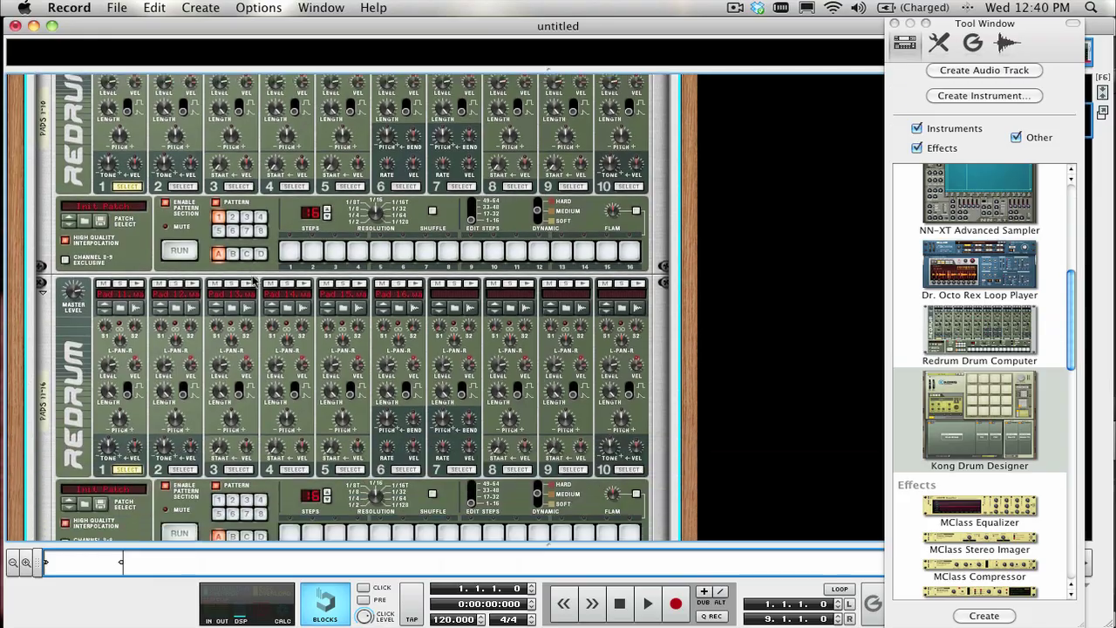
{"action": "scroll", "coordinate": [253, 279], "scroll_direction": "up", "scroll_amount": 10}
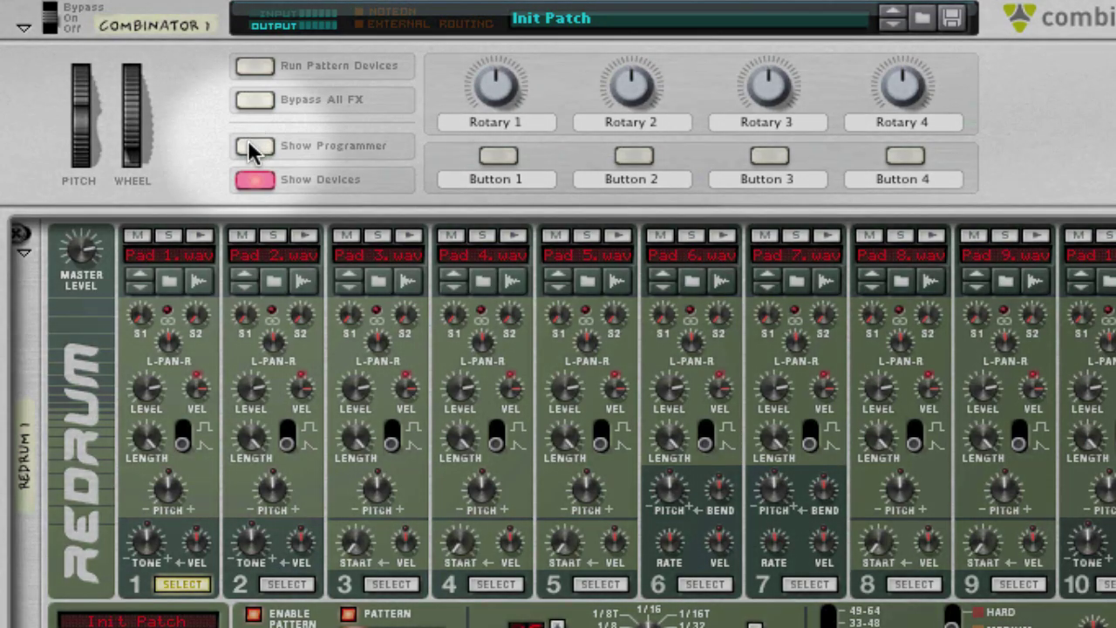
In the programmer, untick Receive Notes for Redrum 1 and map Rotary 1 to Selected Pattern, range 0–3.
{"action": "left_click", "coordinate": [248, 148]}
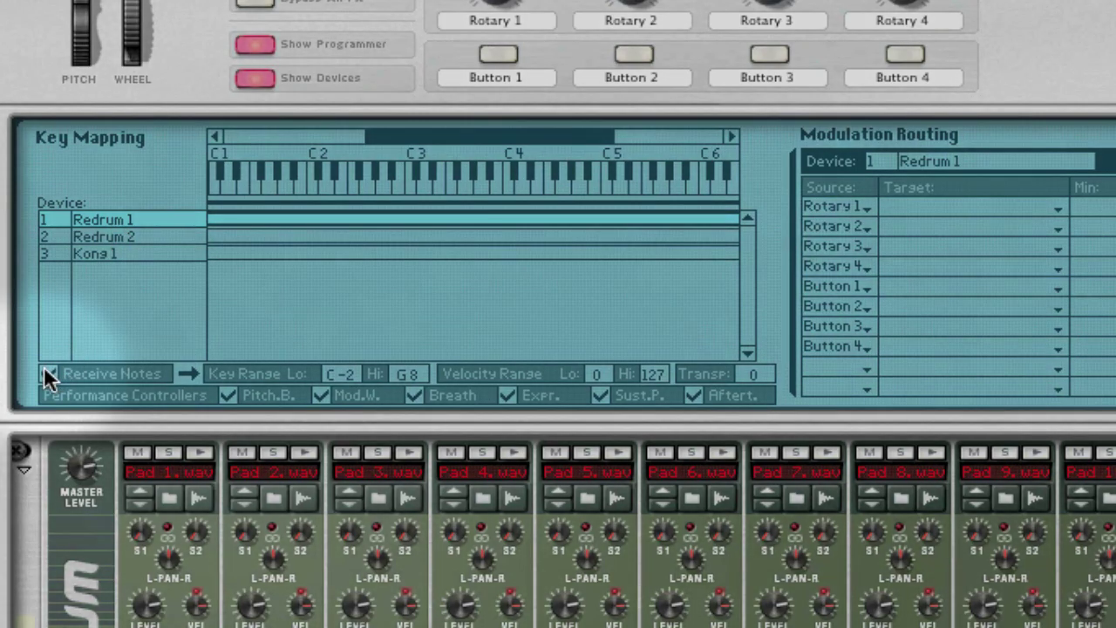
{"action": "left_click", "coordinate": [47, 371]}
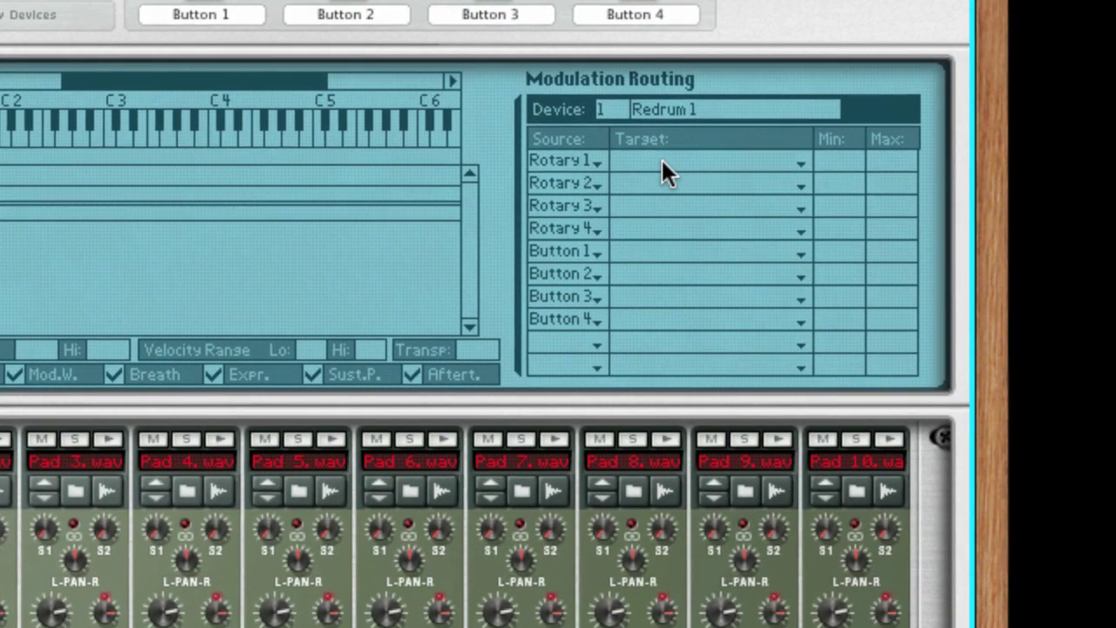
{"action": "left_click", "coordinate": [661, 161]}
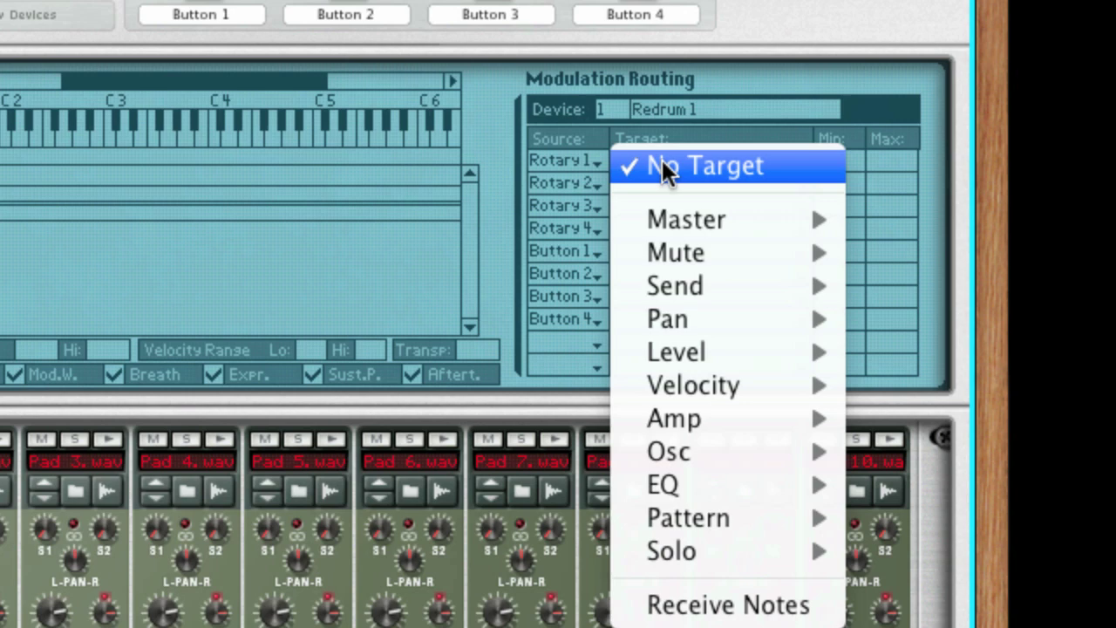
{"action": "mouse_move", "coordinate": [706, 523]}
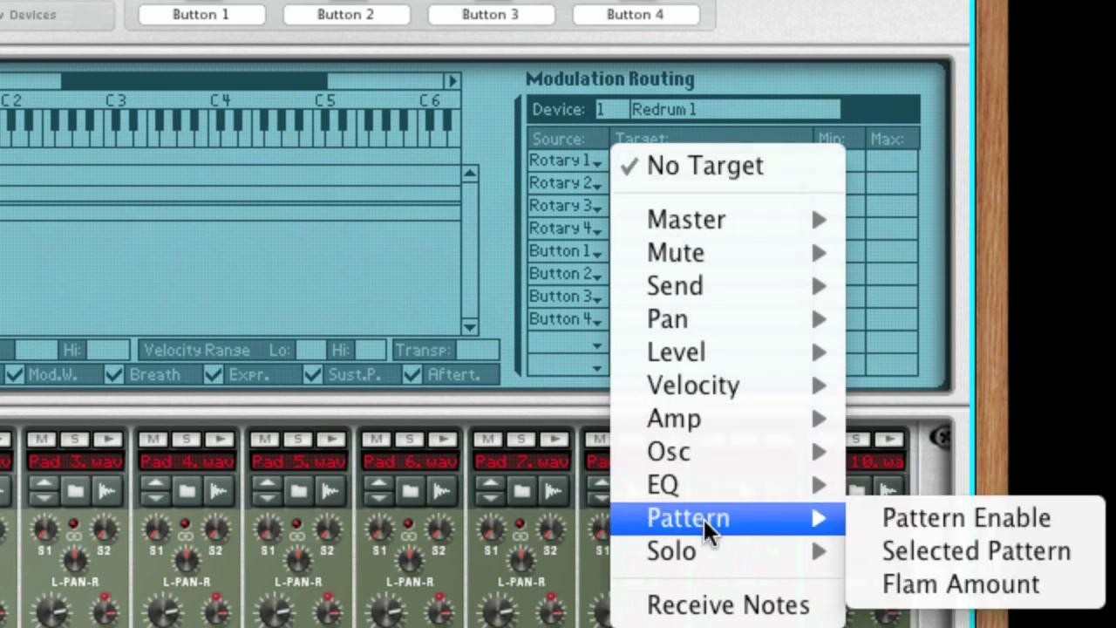
{"action": "left_click", "coordinate": [920, 552]}
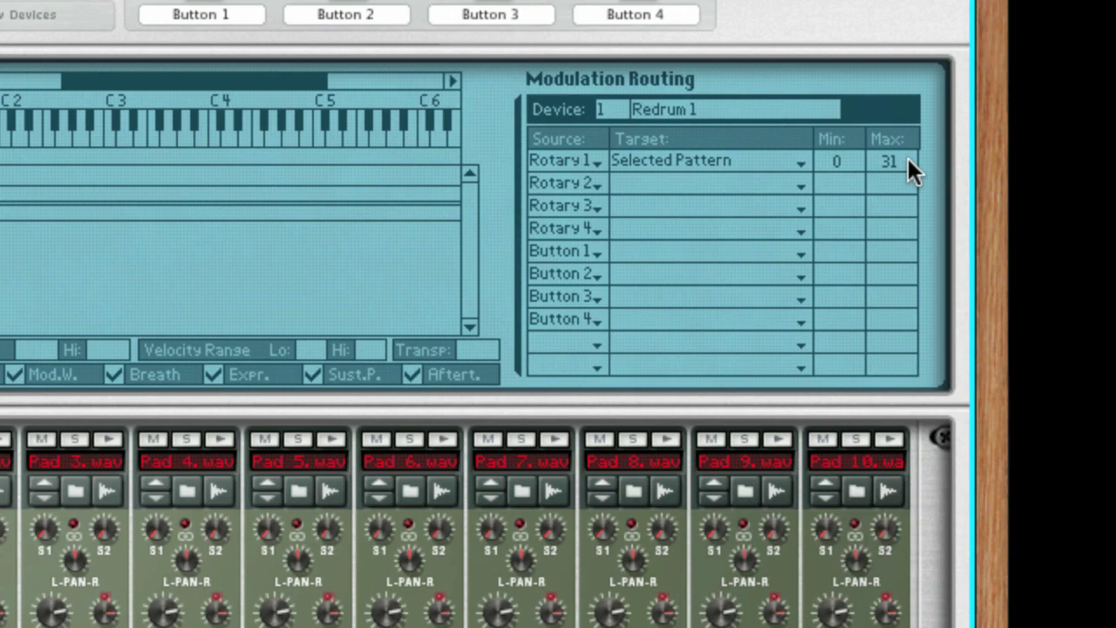
{"action": "left_click_drag", "start_coordinate": [899, 156], "coordinate": [793, 368]}
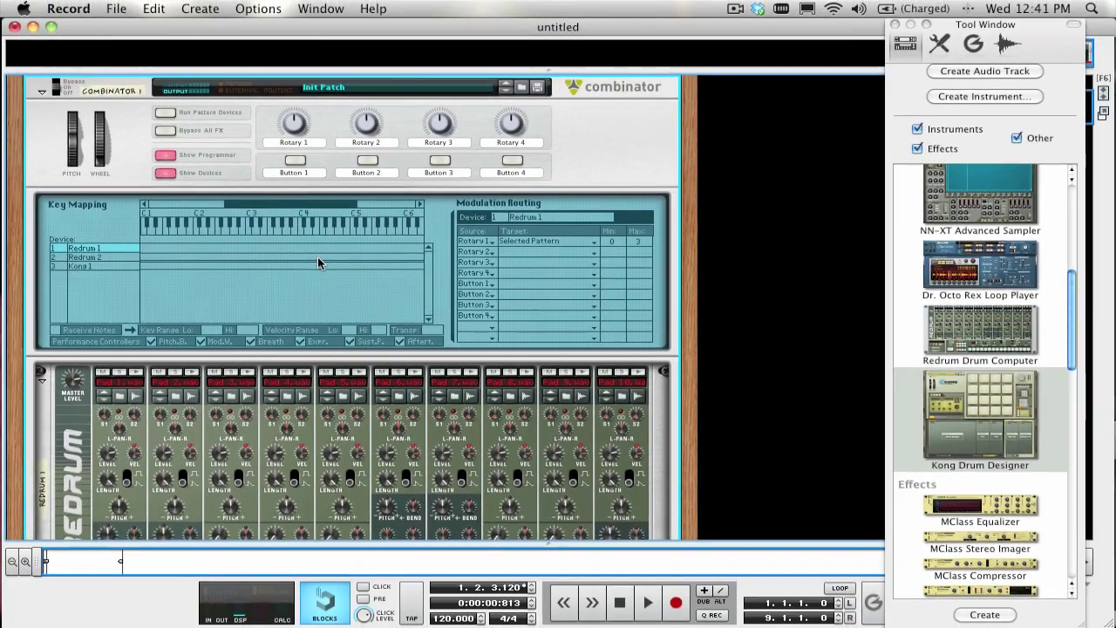
For Redrum 2, untick Receive Notes and route Rotary 1 to Selected Pattern with Max 3.
{"action": "scroll", "coordinate": [316, 252], "scroll_direction": "down", "scroll_amount": 5}
{"action": "scroll", "coordinate": [316, 252], "scroll_direction": "up", "scroll_amount": 3}
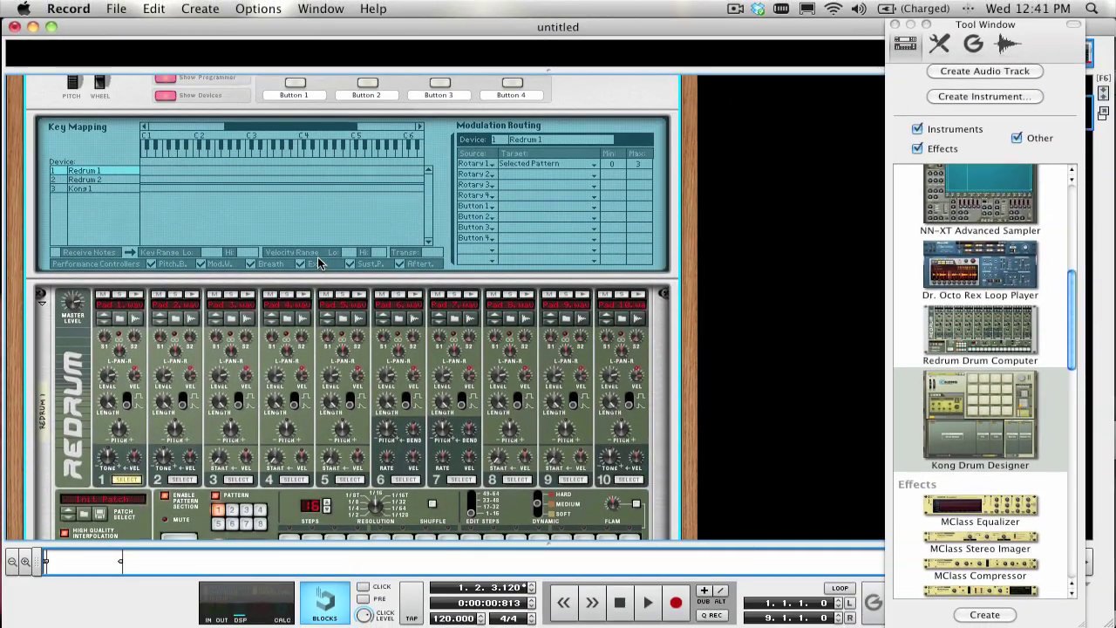
{"action": "left_click", "coordinate": [86, 180]}
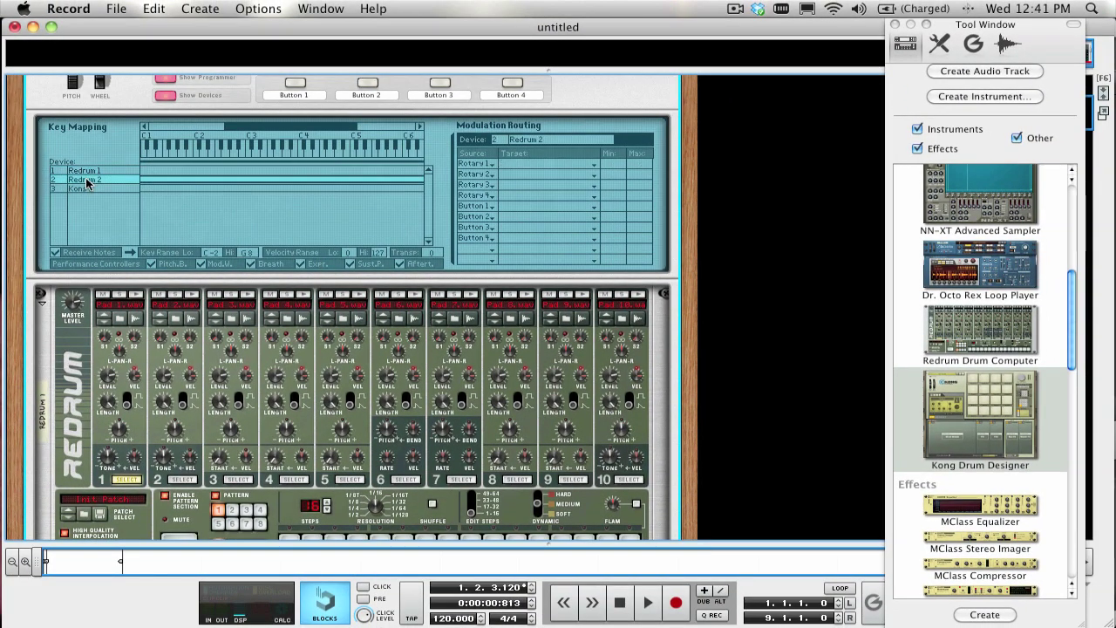
{"action": "left_click", "coordinate": [57, 254]}
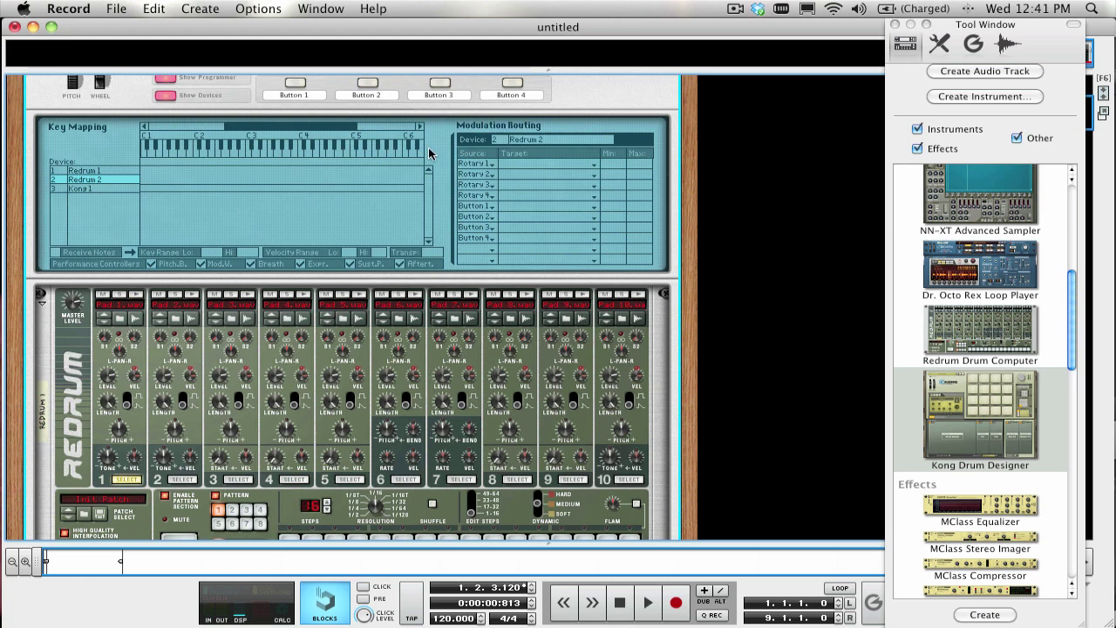
{"action": "left_click", "coordinate": [526, 167]}
{"action": "mouse_move", "coordinate": [576, 330]}
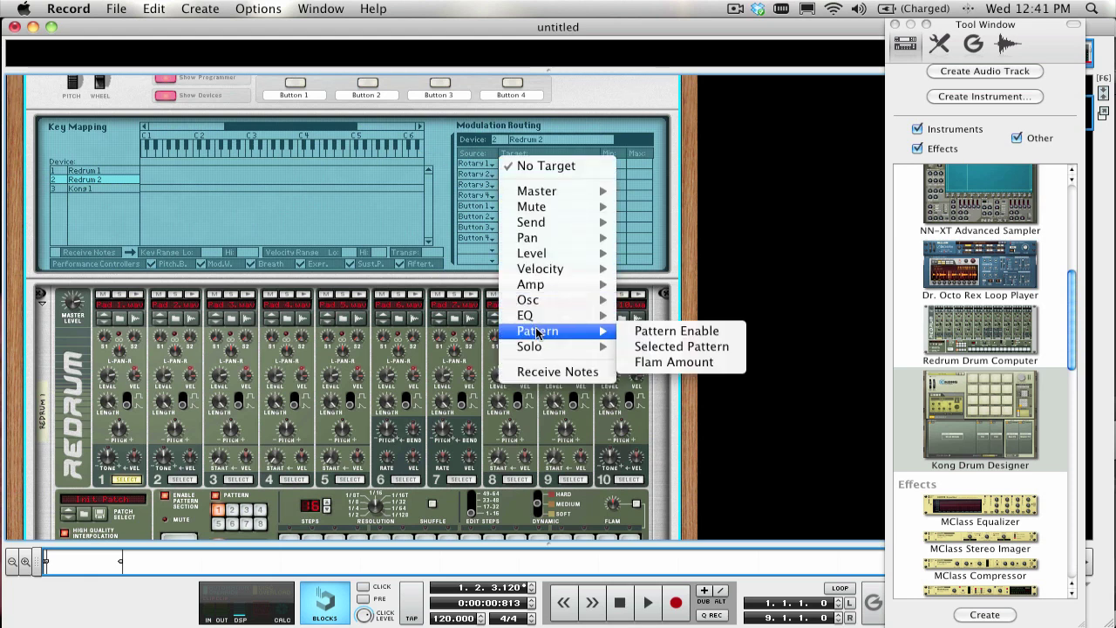
{"action": "left_click", "coordinate": [663, 346]}
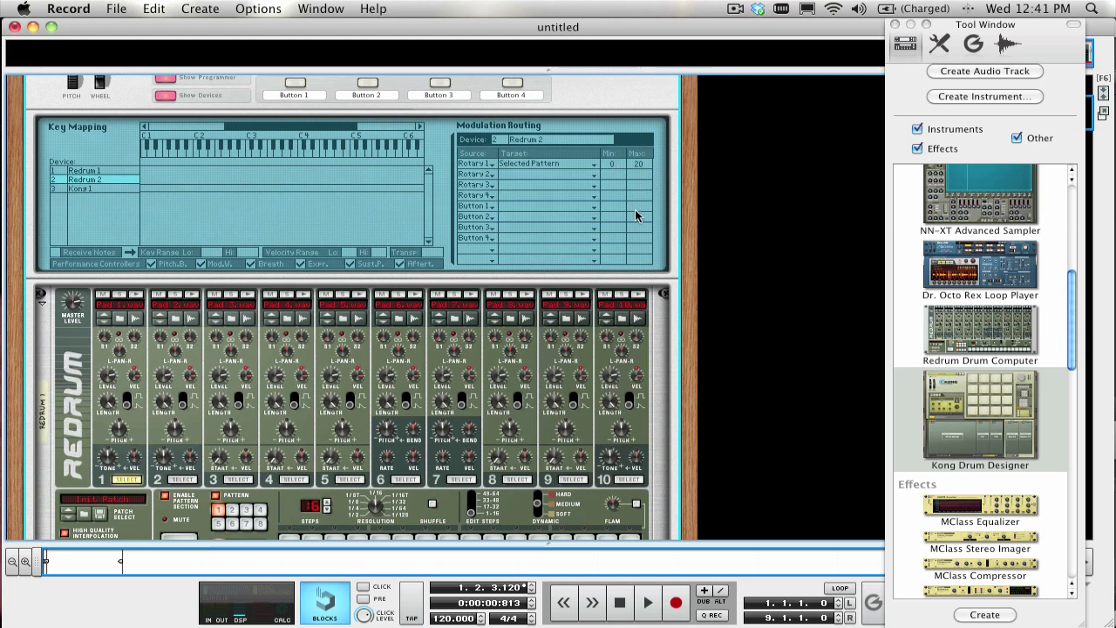
{"action": "left_click_drag", "start_coordinate": [634, 234], "coordinate": [634, 259]}
Rename the Combinator's Rotary 1 label to 'Pattern Select'.
{"action": "scroll", "coordinate": [392, 253], "scroll_direction": "up", "scroll_amount": 10}
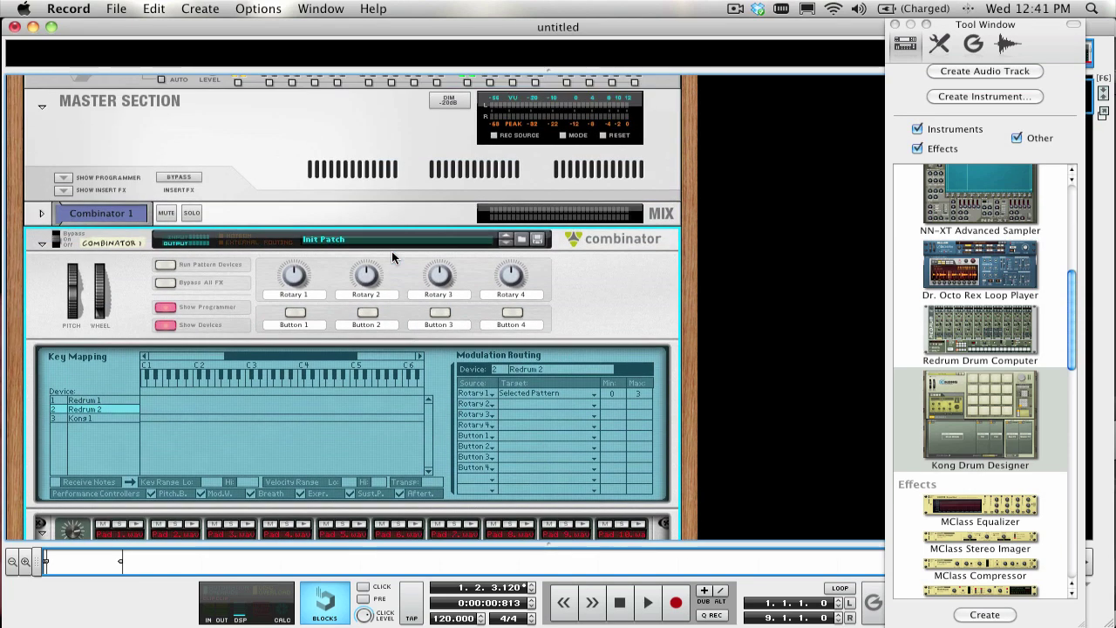
{"action": "double_click", "coordinate": [304, 349]}
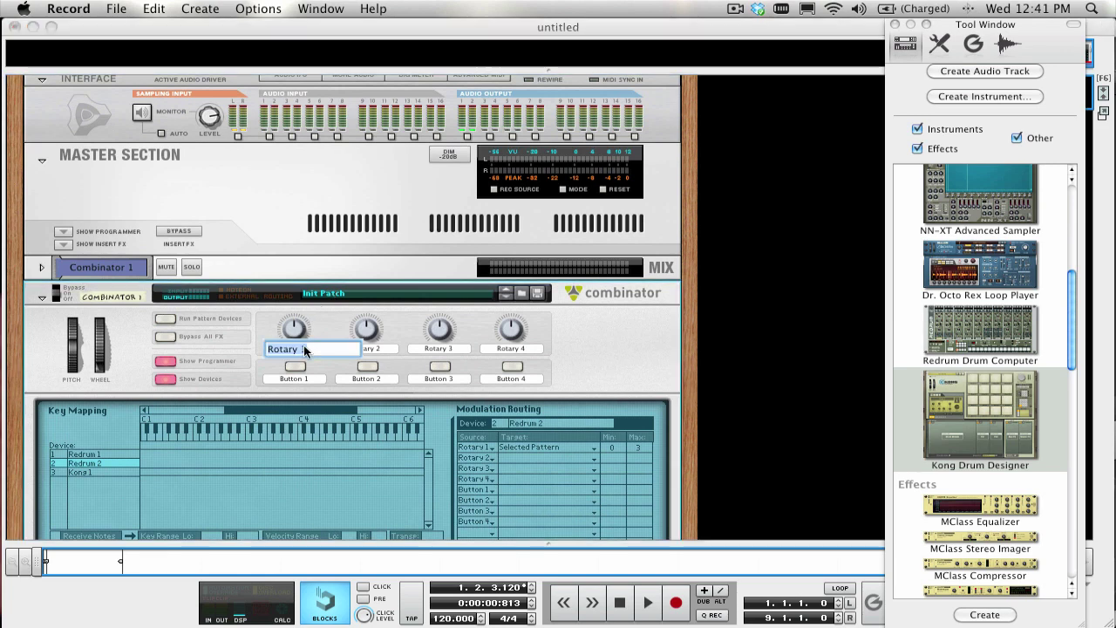
{"action": "type", "text": "Pattern Select"}
{"action": "key", "text": "Return"}
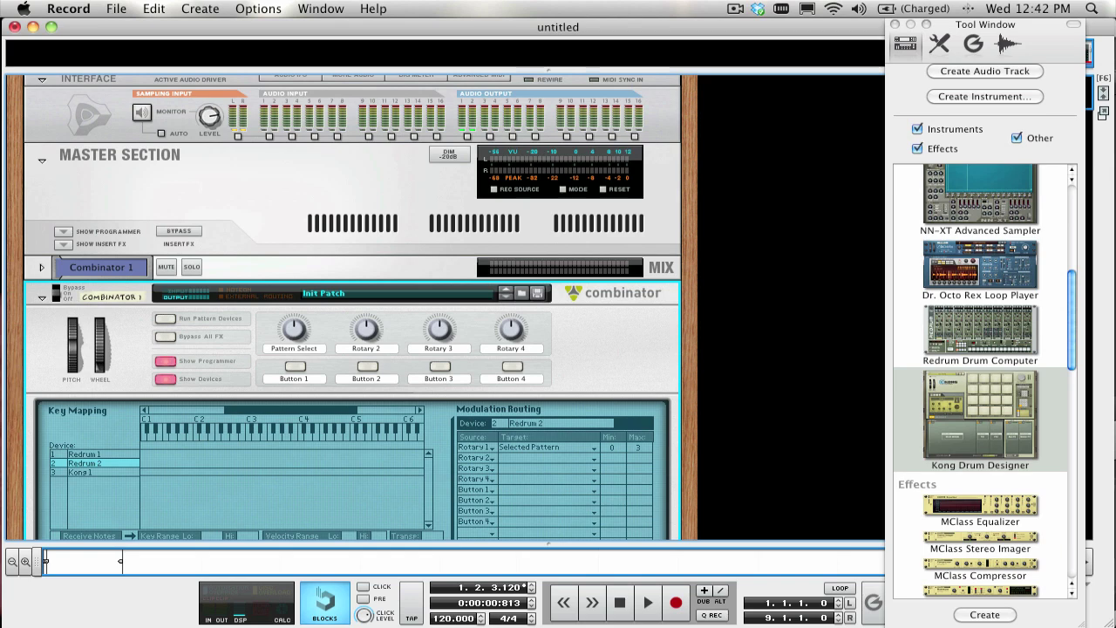
Hide the programmer and turn Pattern Select down to switch patterns.
{"action": "scroll", "coordinate": [349, 305], "scroll_direction": "down", "scroll_amount": 8}
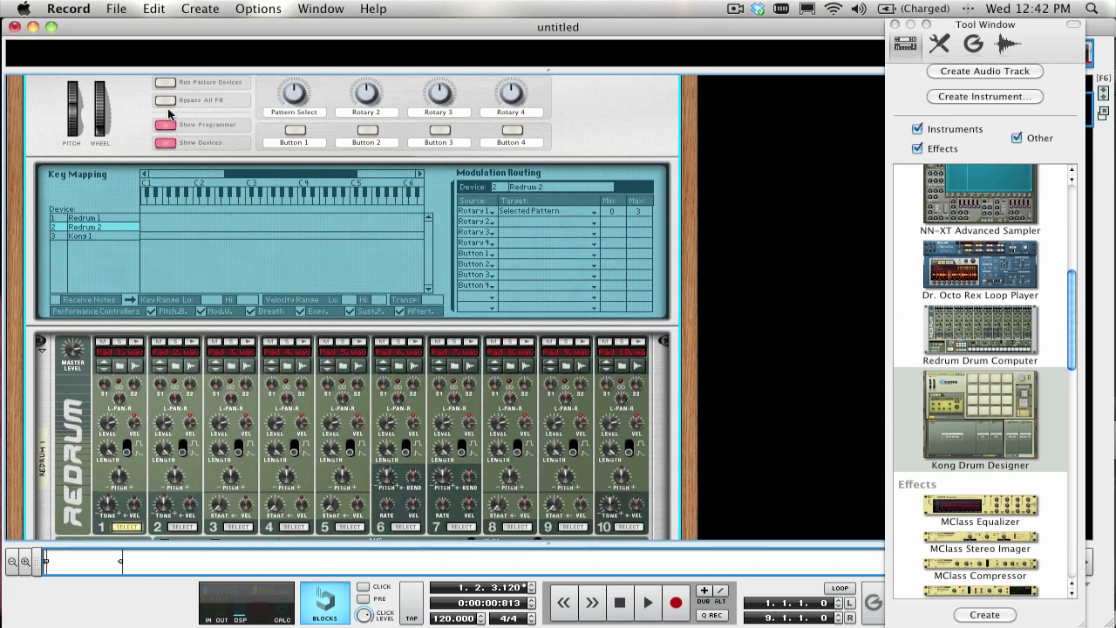
{"action": "left_click", "coordinate": [166, 125]}
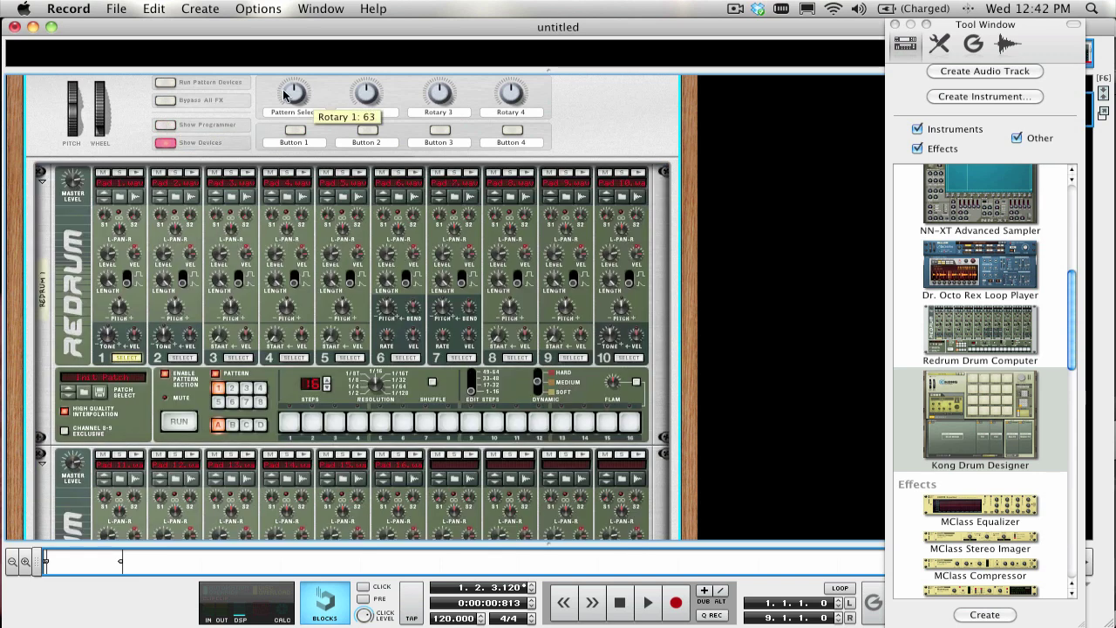
{"action": "mouse_move", "coordinate": [294, 95]}
{"action": "left_mouse_down"}
{"action": "mouse_move", "coordinate": [297, 129]}
{"action": "mouse_move", "coordinate": [307, 18]}
{"action": "mouse_move", "coordinate": [305, 103]}
{"action": "left_mouse_up"}
Show the Combinator programmer with Button 1 muting Kong pads 1–4, and switch Mute Kick Snare off.
{"action": "scroll", "coordinate": [306, 333], "scroll_direction": "down", "scroll_amount": 5}
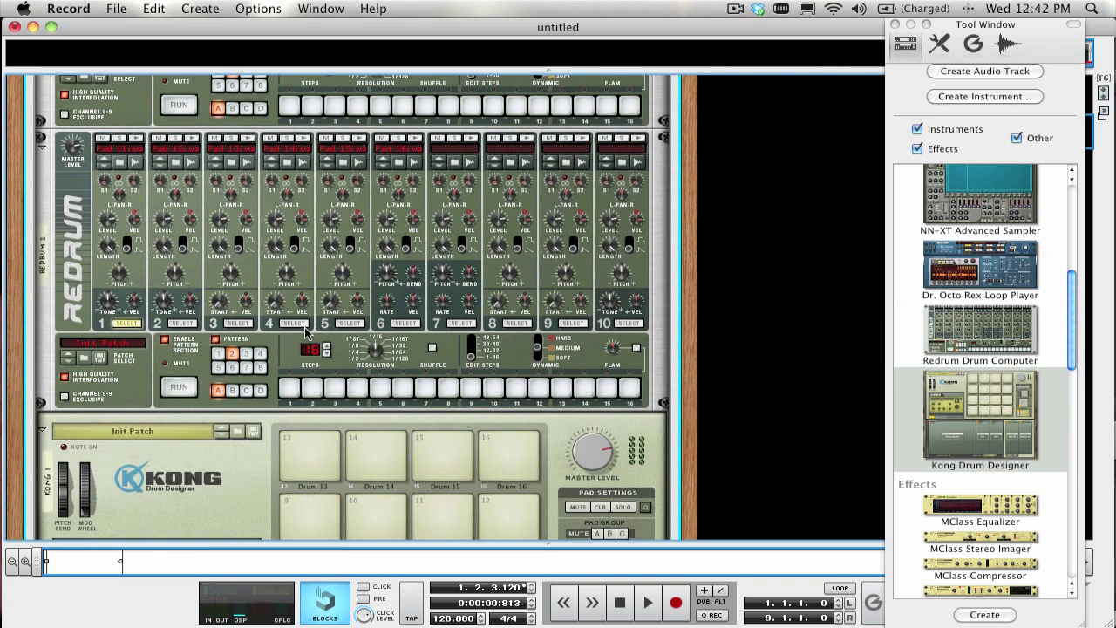
{"action": "scroll", "coordinate": [305, 333], "scroll_direction": "up", "scroll_amount": 8}
{"action": "scroll", "coordinate": [305, 333], "scroll_direction": "up", "scroll_amount": 2}
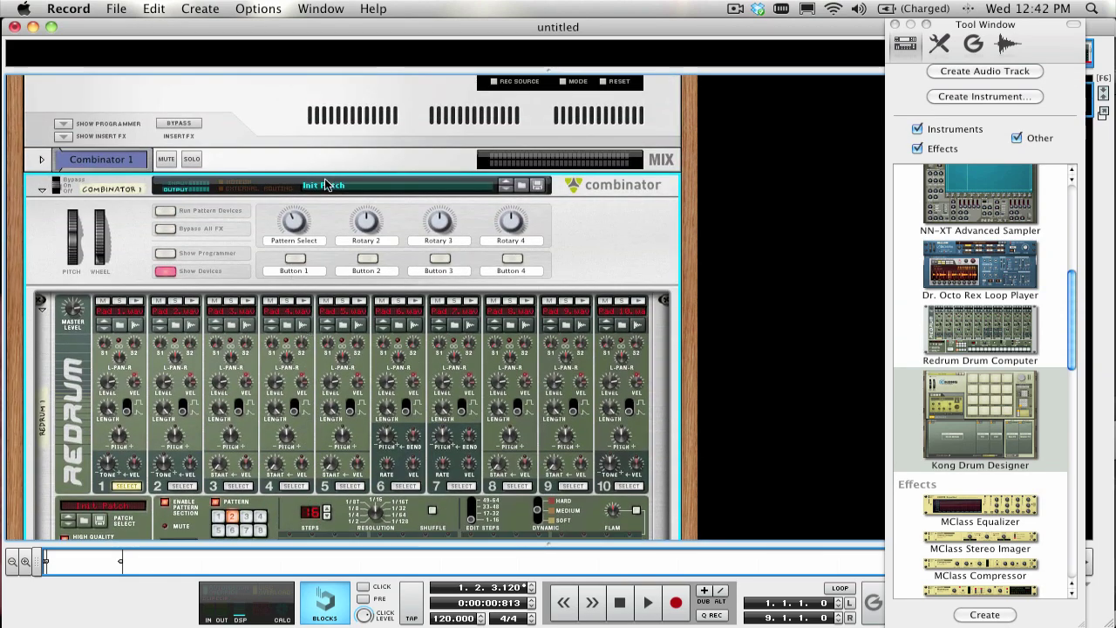
{"action": "scroll", "coordinate": [301, 228], "scroll_direction": "down", "scroll_amount": 1}
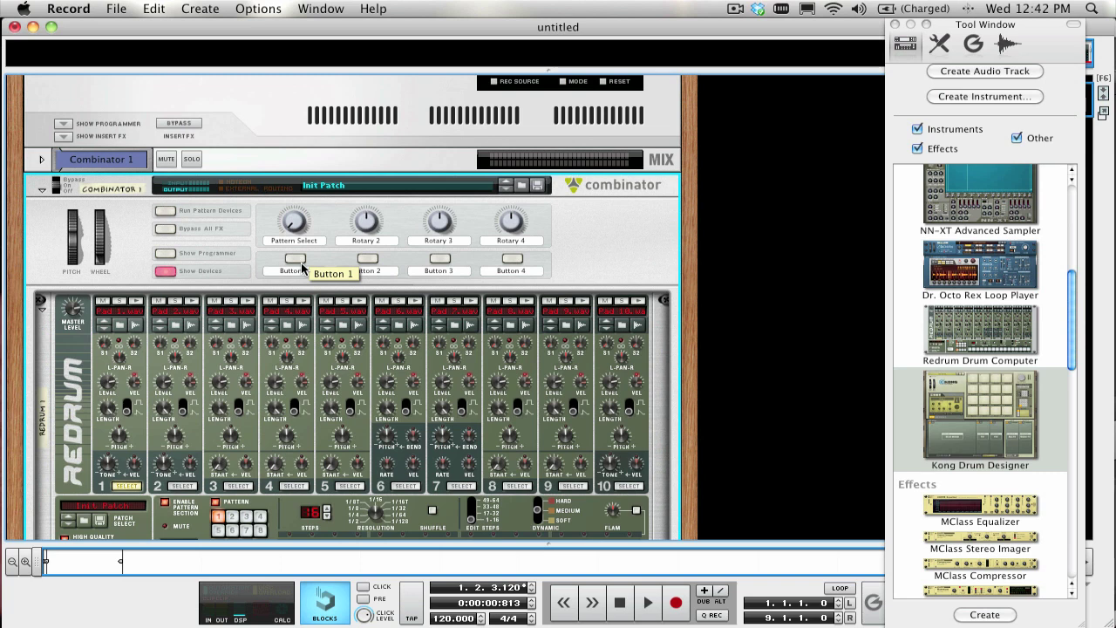
{"action": "left_click", "coordinate": [168, 253]}
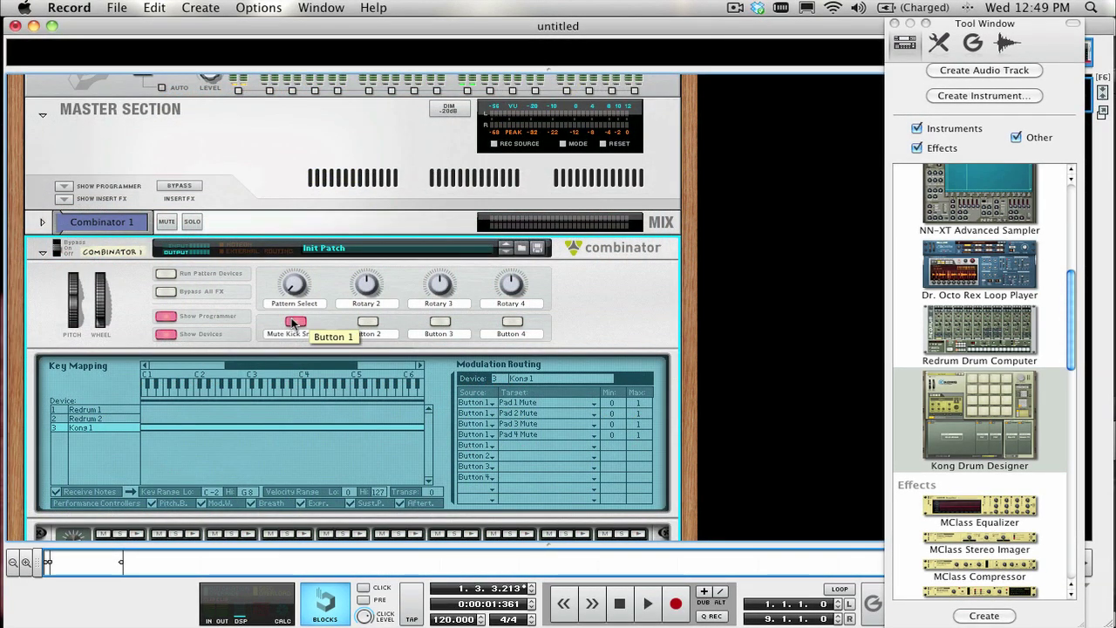
{"action": "left_click", "coordinate": [293, 324]}
Set the song tempo to 110 BPM.
{"action": "scroll", "coordinate": [259, 322], "scroll_direction": "down", "scroll_amount": 8}
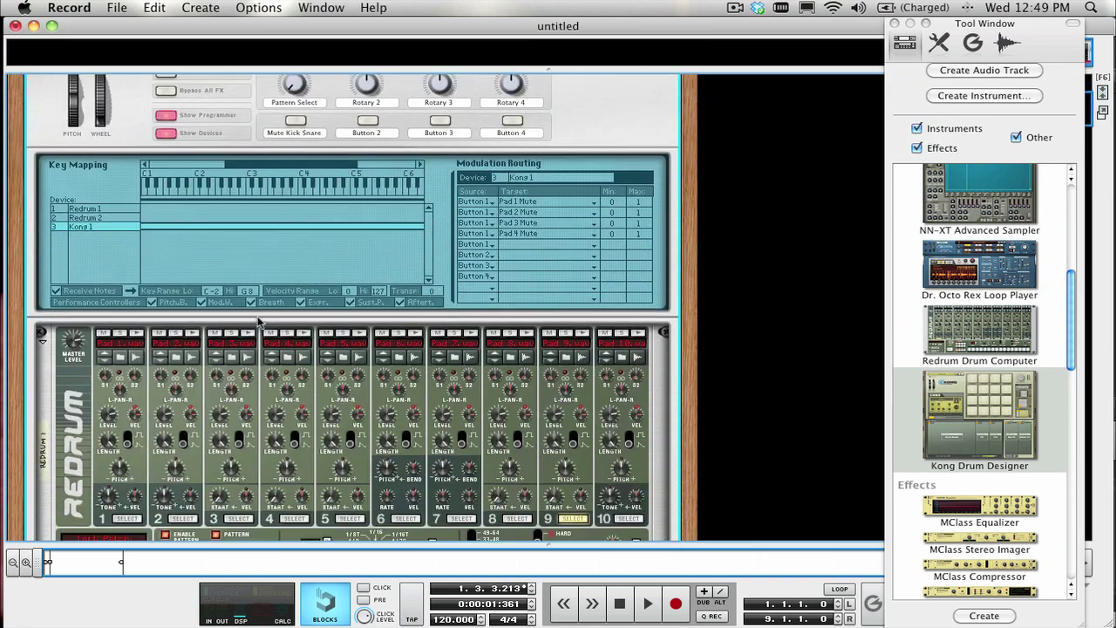
{"action": "scroll", "coordinate": [258, 323], "scroll_direction": "down", "scroll_amount": 4}
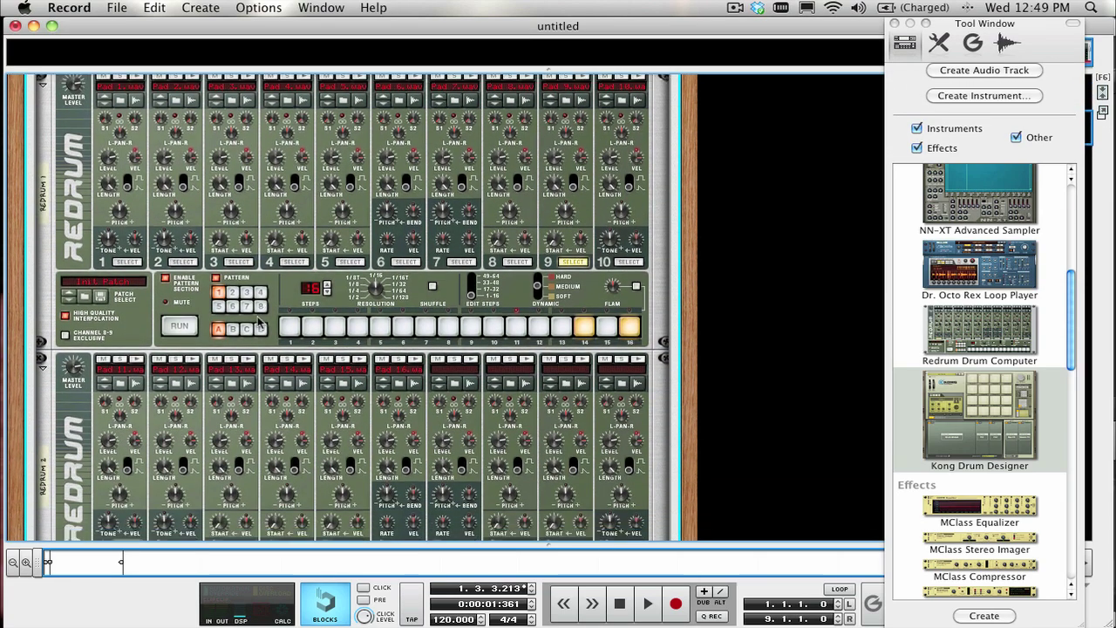
{"action": "scroll", "coordinate": [258, 321], "scroll_direction": "down", "scroll_amount": 3}
{"action": "scroll", "coordinate": [258, 320], "scroll_direction": "up", "scroll_amount": 3}
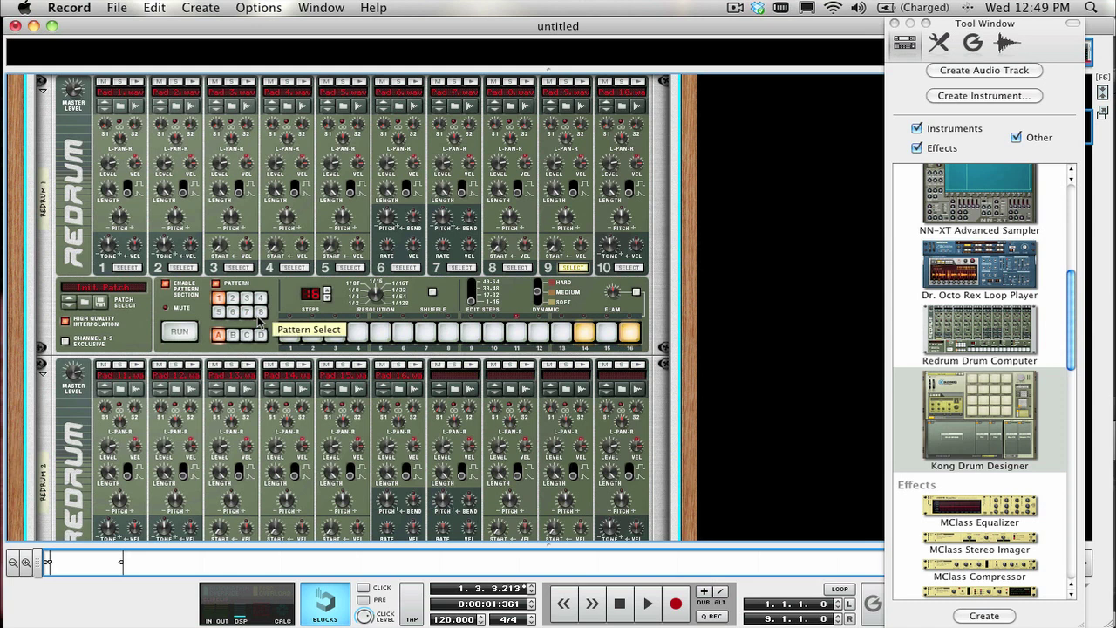
{"action": "double_click", "coordinate": [454, 620]}
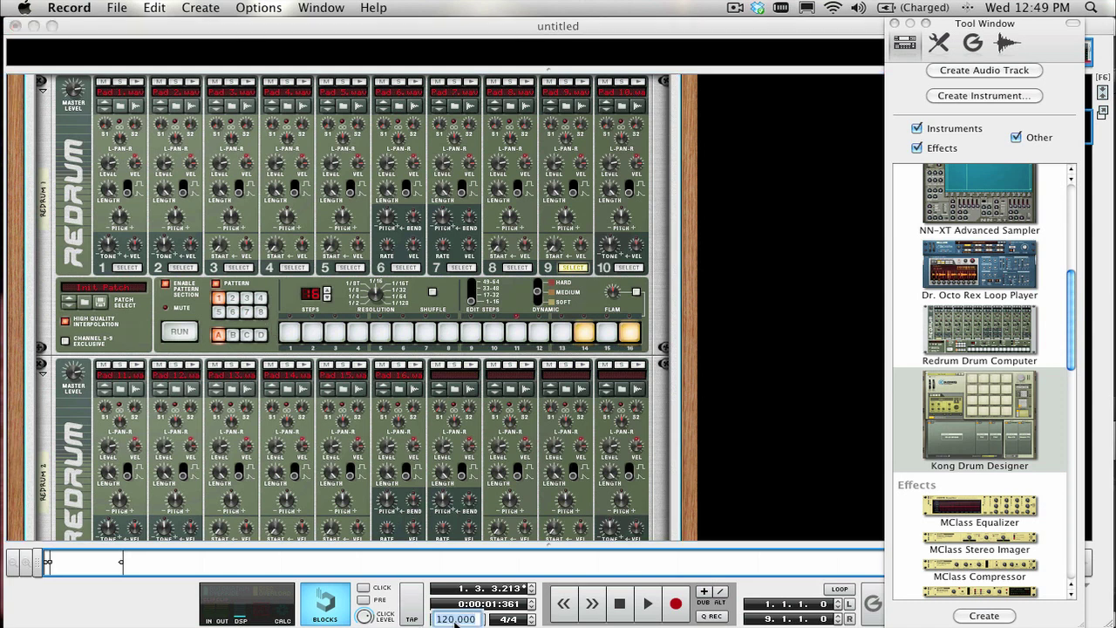
{"action": "type", "text": "110"}
{"action": "key", "text": "Return"}
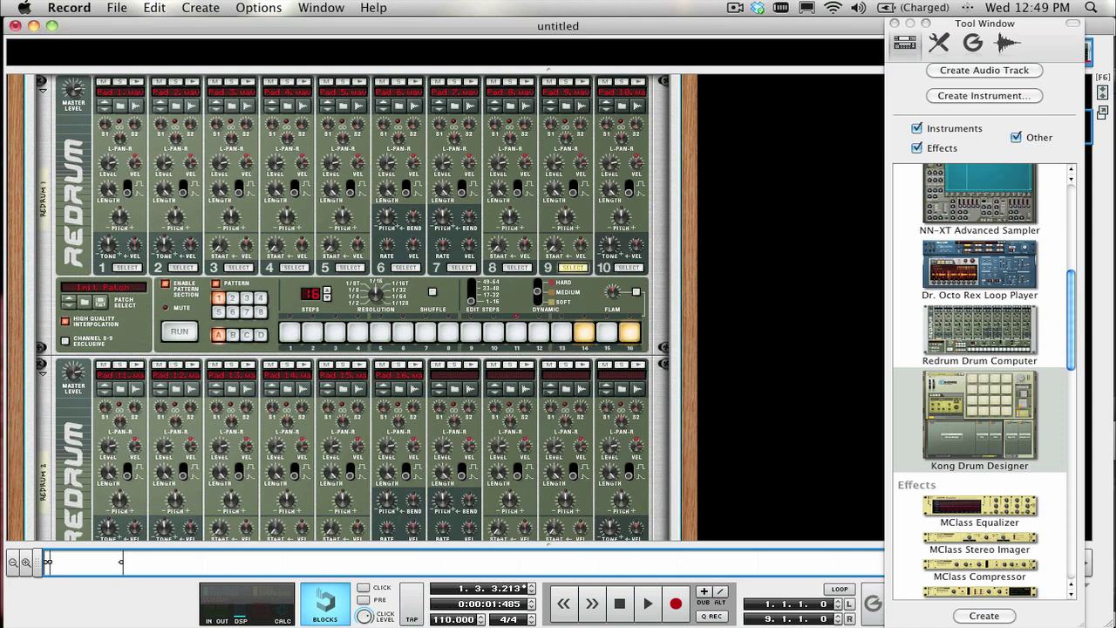
Start playback and view the steps of Redrum channels 1 and 2.
{"action": "key", "text": "space"}
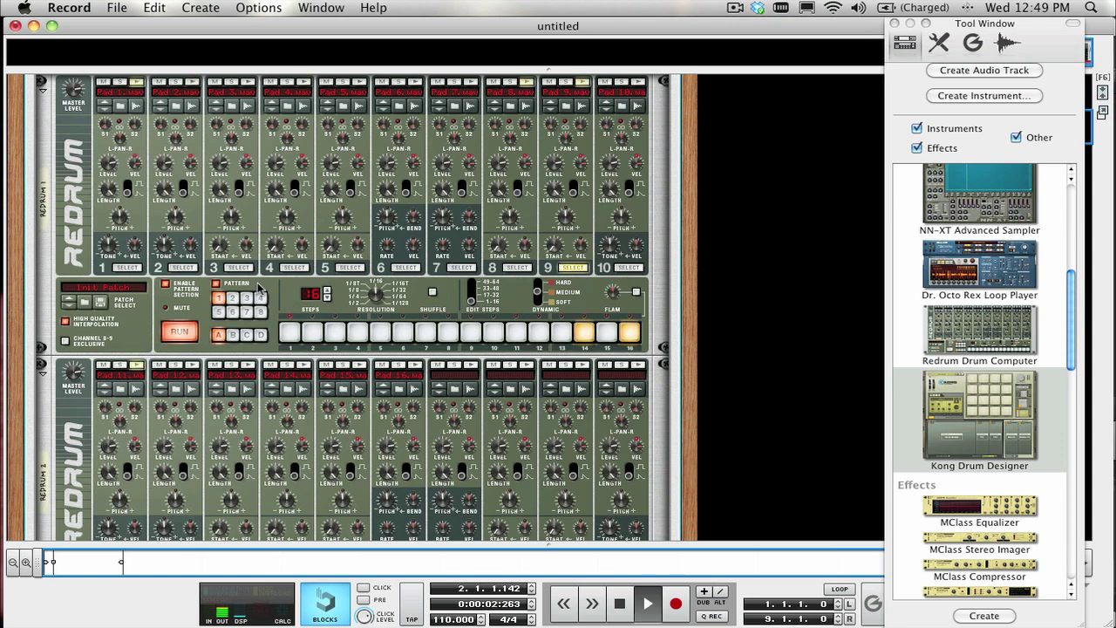
{"action": "scroll", "coordinate": [259, 289], "scroll_direction": "up", "scroll_amount": 4}
{"action": "scroll", "coordinate": [258, 289], "scroll_direction": "down", "scroll_amount": 4}
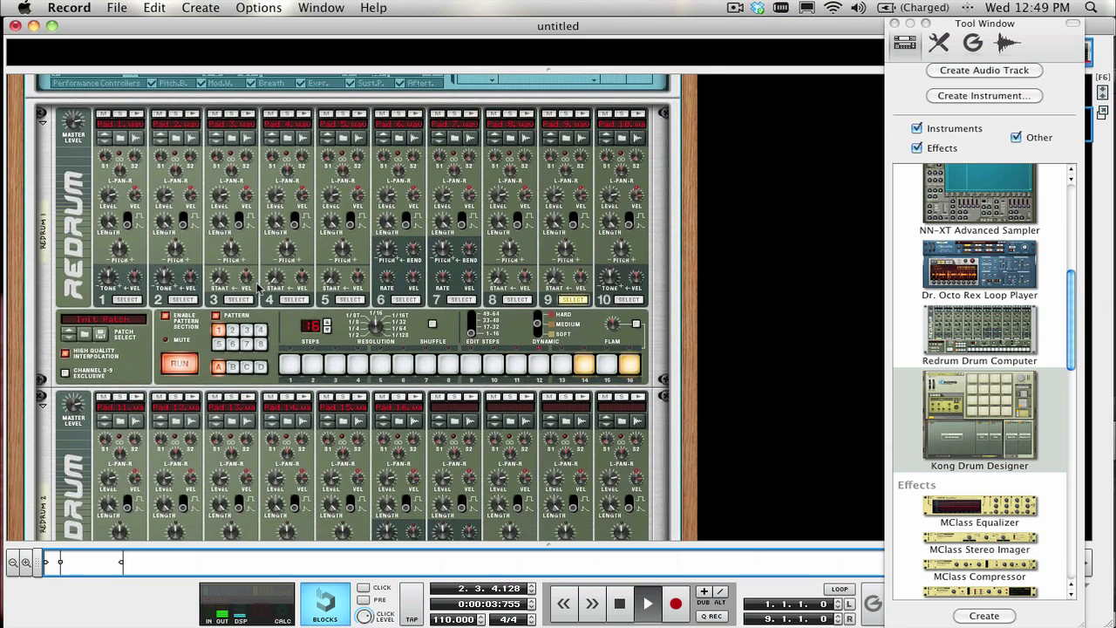
{"action": "left_click", "coordinate": [126, 299]}
{"action": "left_click", "coordinate": [180, 300]}
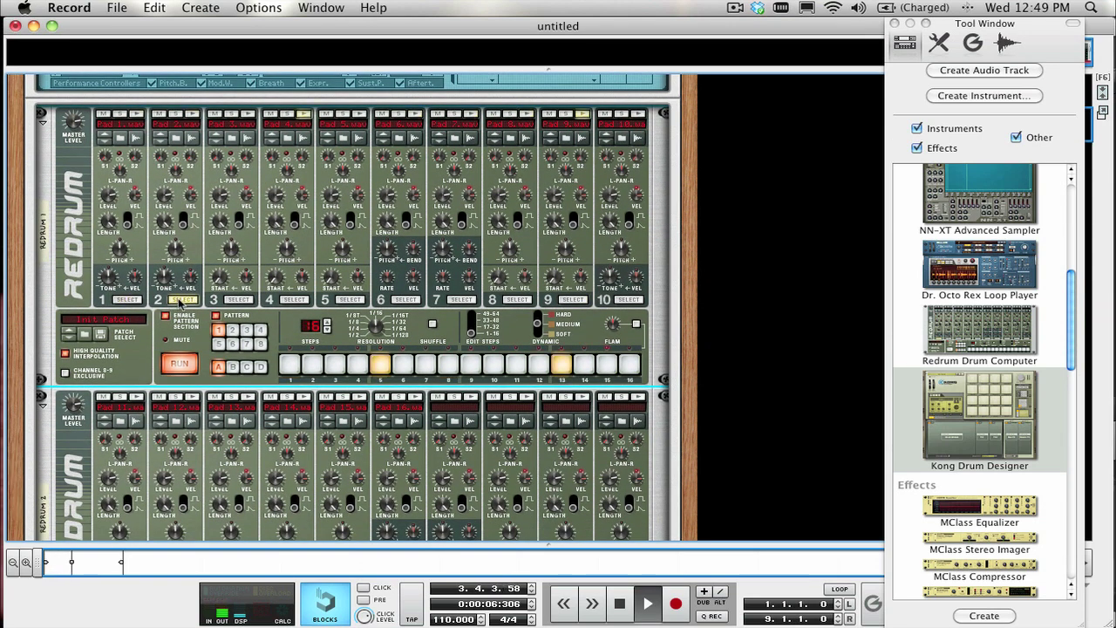
{"action": "scroll", "coordinate": [180, 300], "scroll_direction": "down", "scroll_amount": 15}
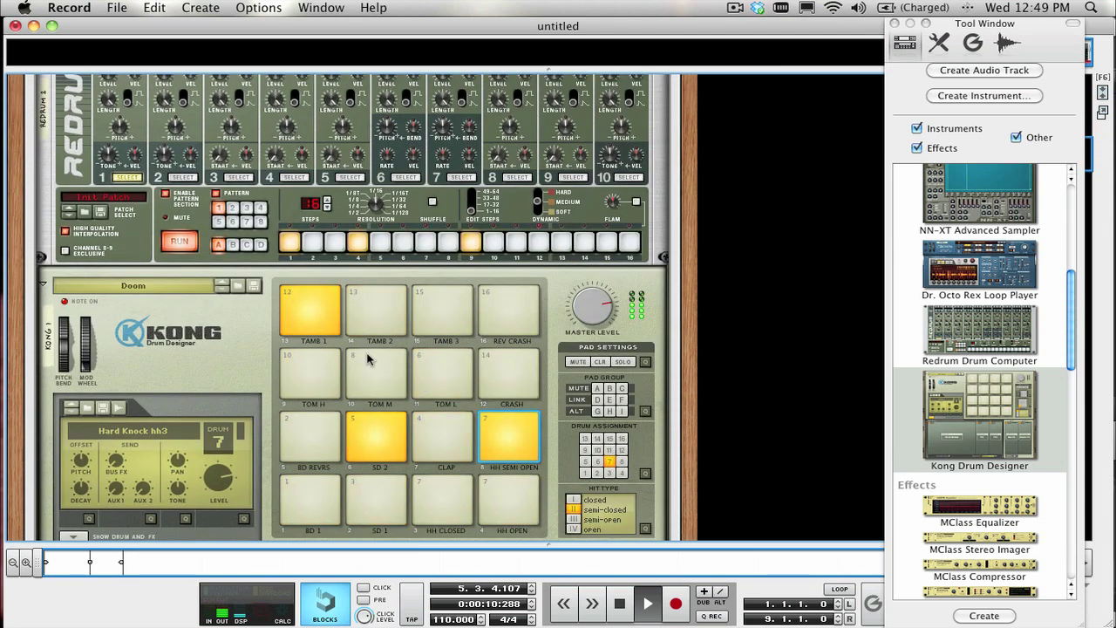
{"action": "scroll", "coordinate": [368, 358], "scroll_direction": "up", "scroll_amount": 12}
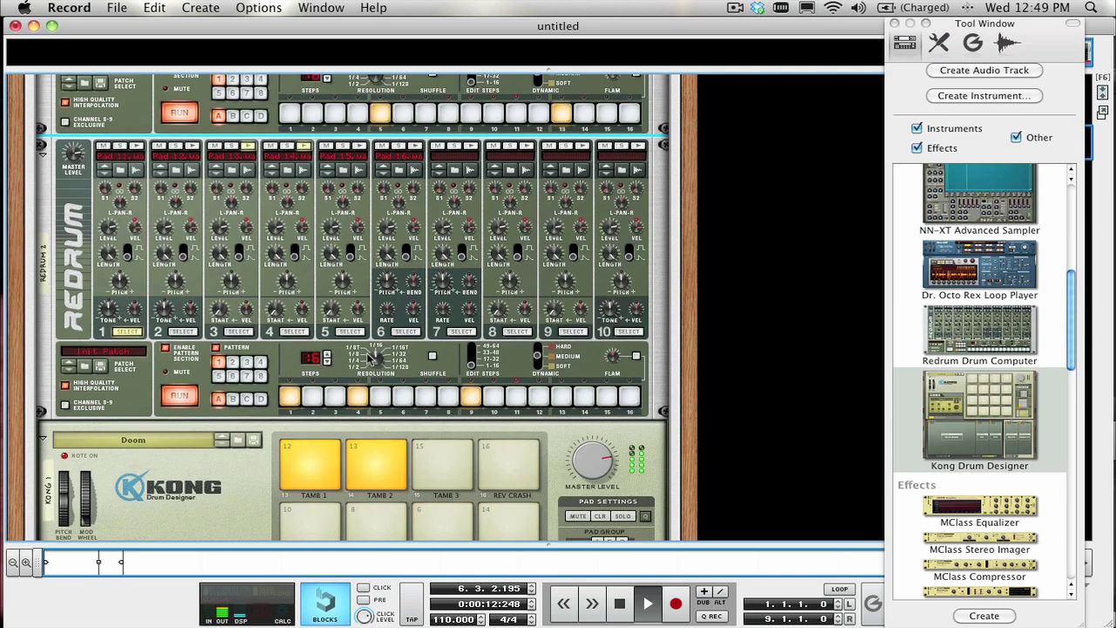
{"action": "scroll", "coordinate": [369, 358], "scroll_direction": "up", "scroll_amount": 15}
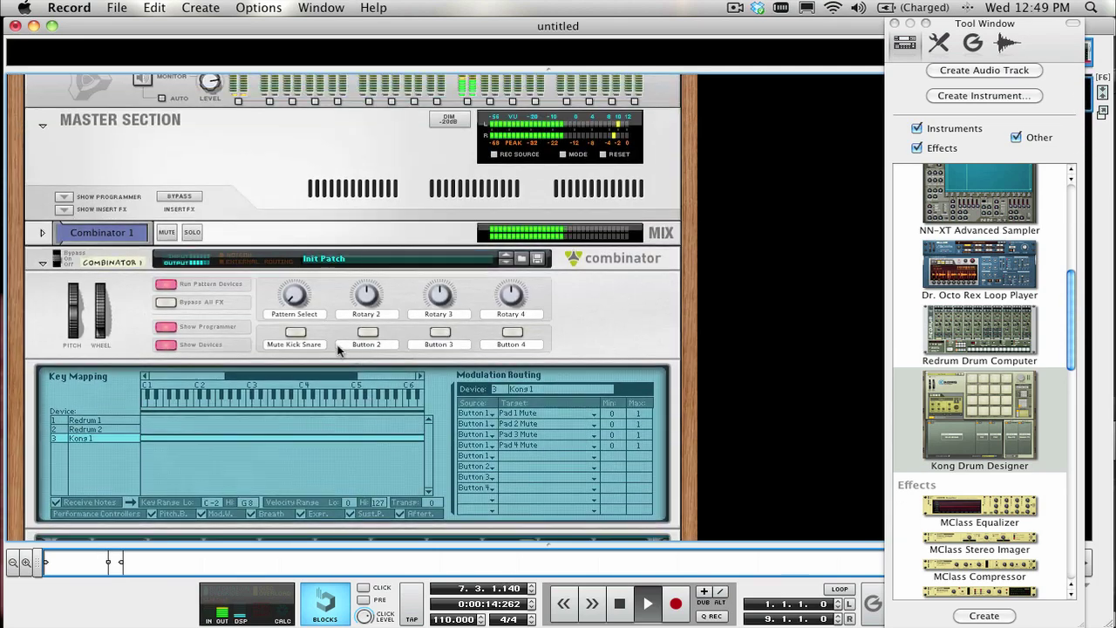
Turn the Combinator's Pattern Select knob up to 43 to switch drum patterns.
{"action": "left_click_drag", "start_coordinate": [289, 300], "coordinate": [286, 264]}
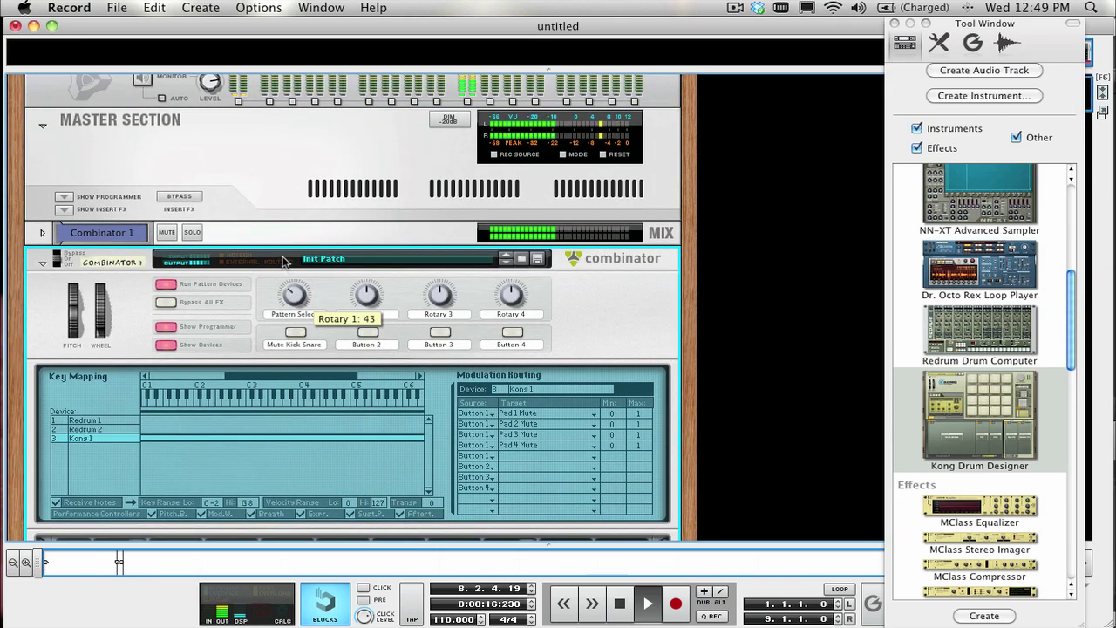
{"action": "scroll", "coordinate": [319, 329], "scroll_direction": "down", "scroll_amount": 20}
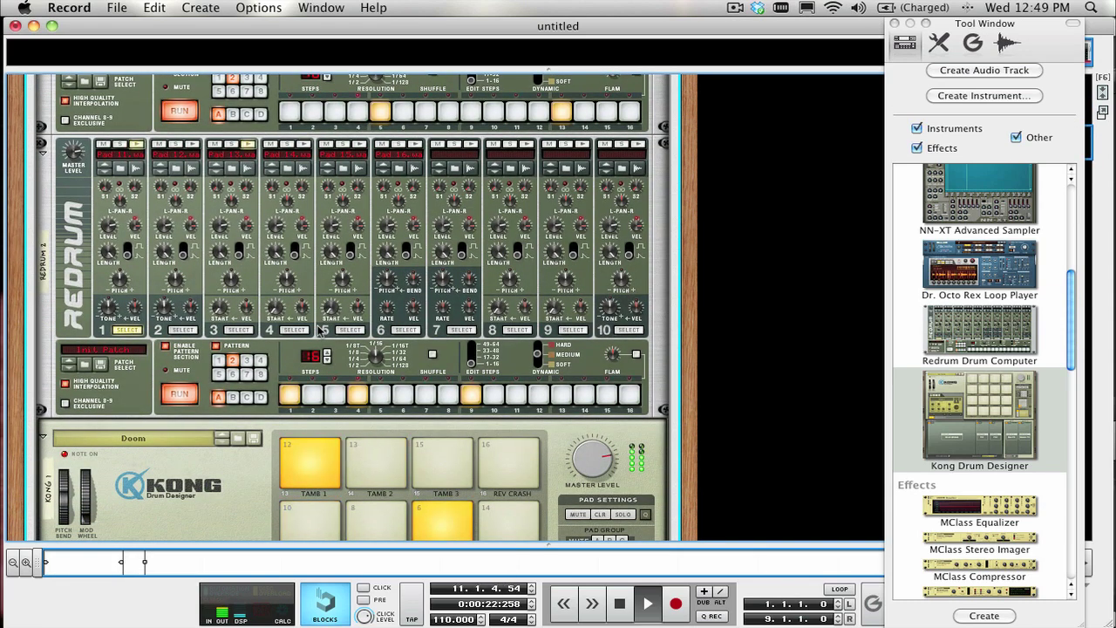
{"action": "scroll", "coordinate": [319, 329], "scroll_direction": "up", "scroll_amount": 1}
{"action": "scroll", "coordinate": [320, 330], "scroll_direction": "up", "scroll_amount": 20}
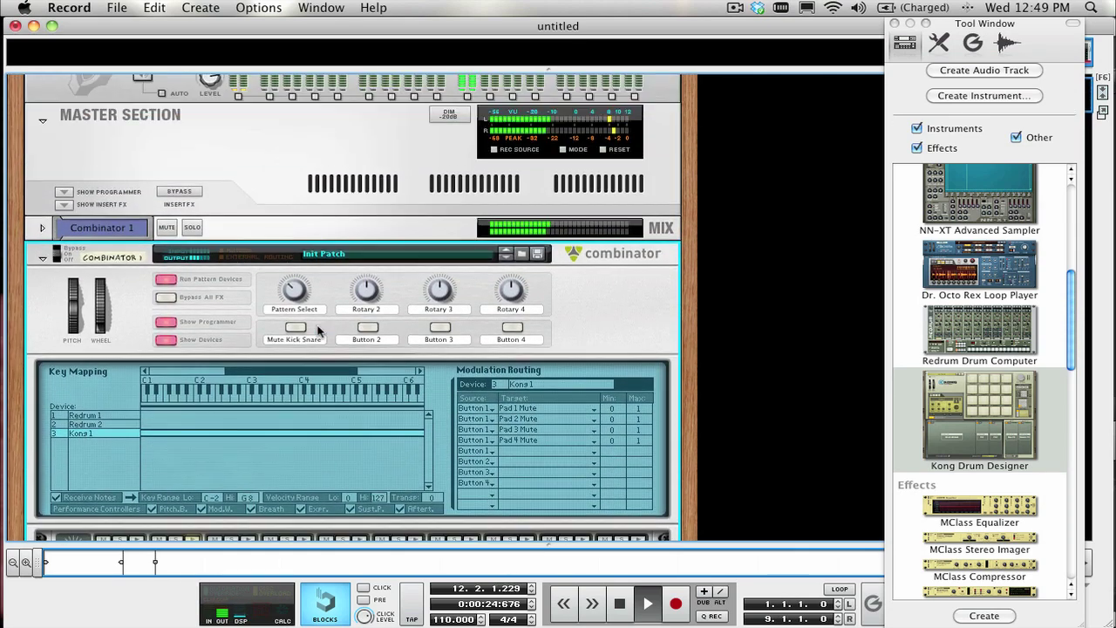
Create a Pattern Select automation lane for Redrum 1 and draw one-bar clips starting at bar 1.
{"action": "right_click", "coordinate": [297, 297]}
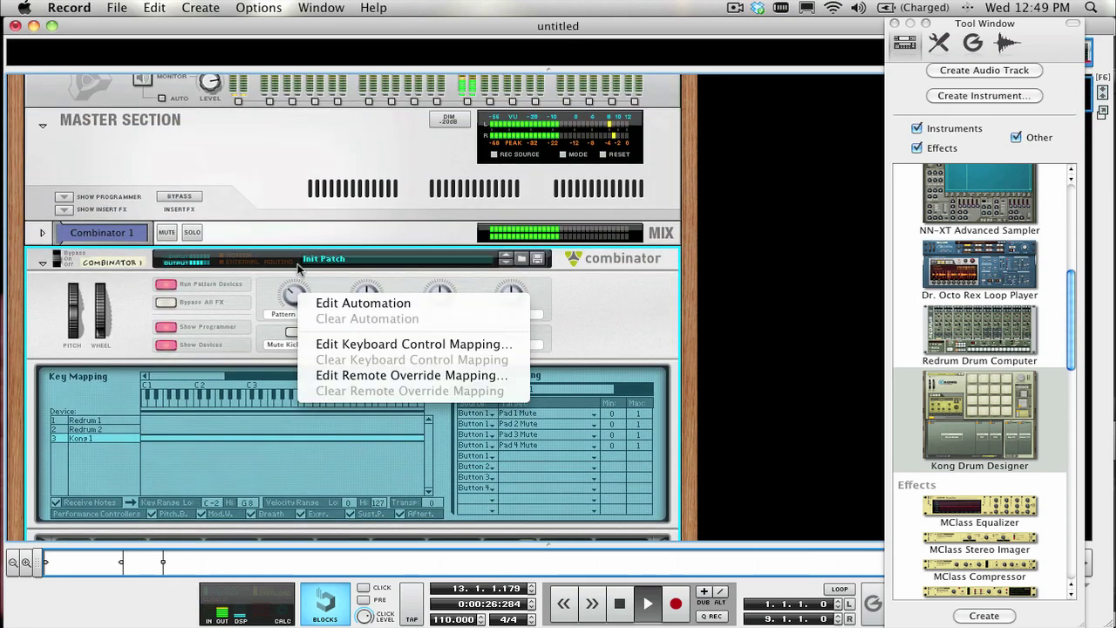
{"action": "left_click", "coordinate": [291, 278]}
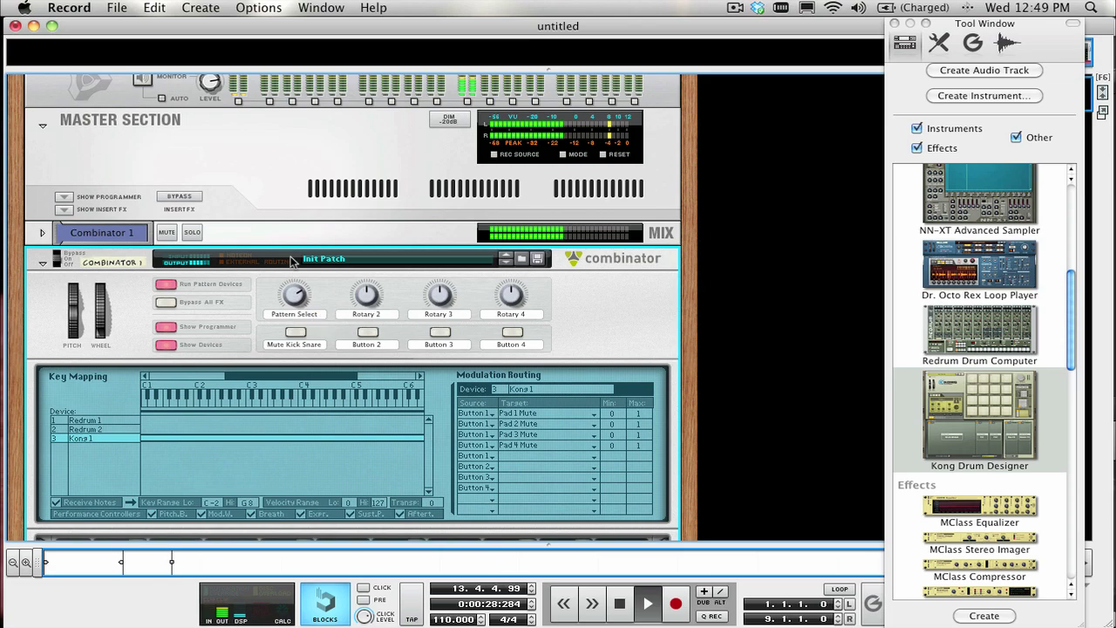
{"action": "mouse_move", "coordinate": [294, 300]}
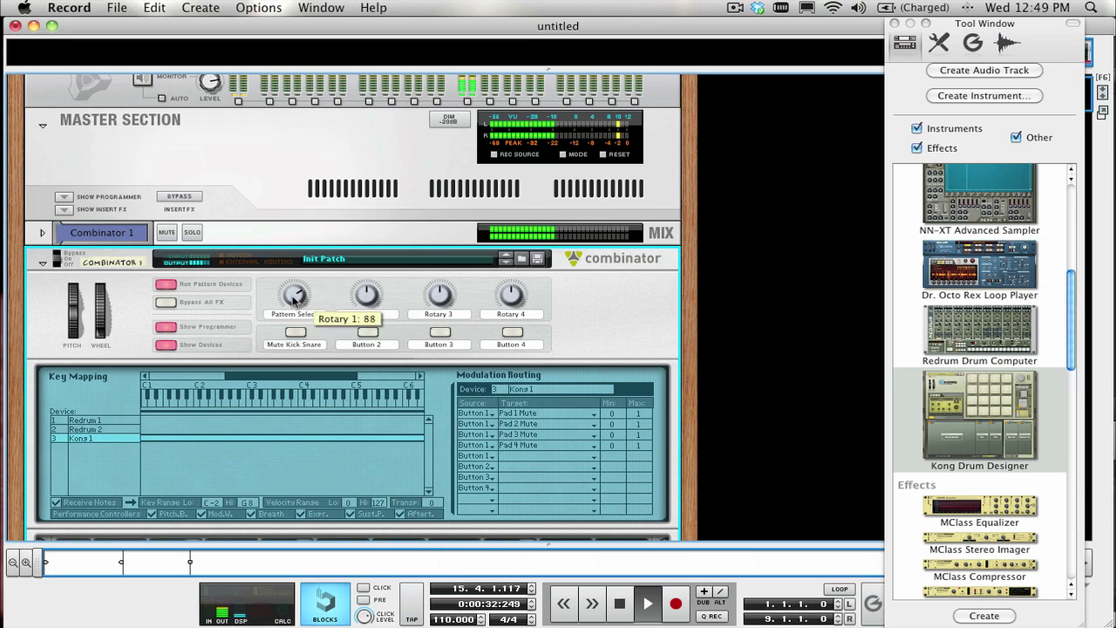
{"action": "scroll", "coordinate": [294, 300], "scroll_direction": "down", "scroll_amount": 5}
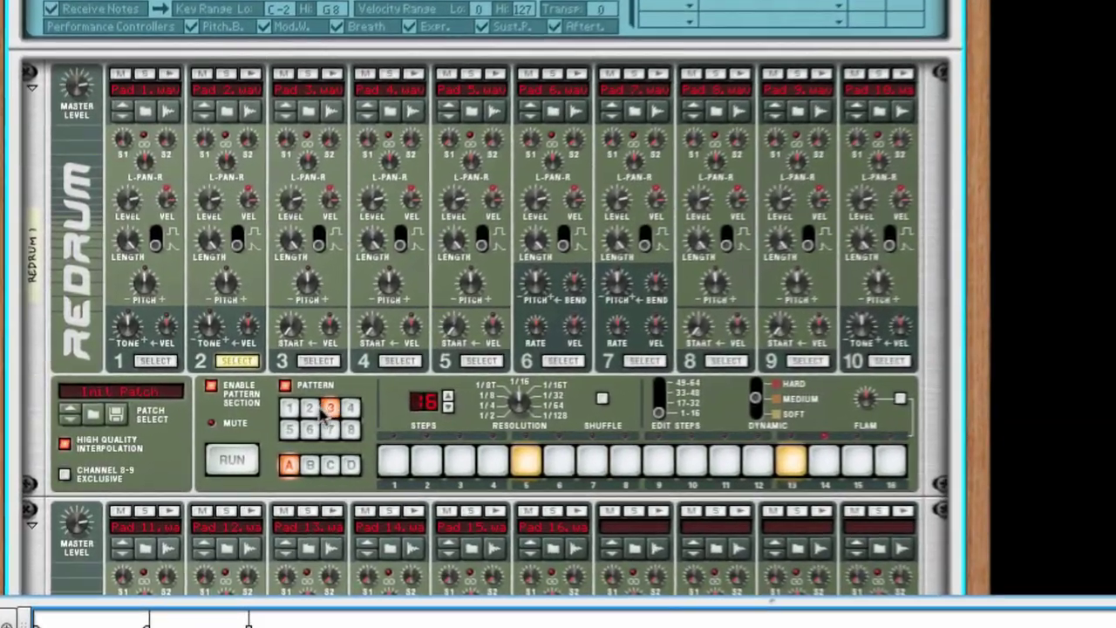
{"action": "right_click", "coordinate": [324, 417]}
{"action": "left_click", "coordinate": [352, 426]}
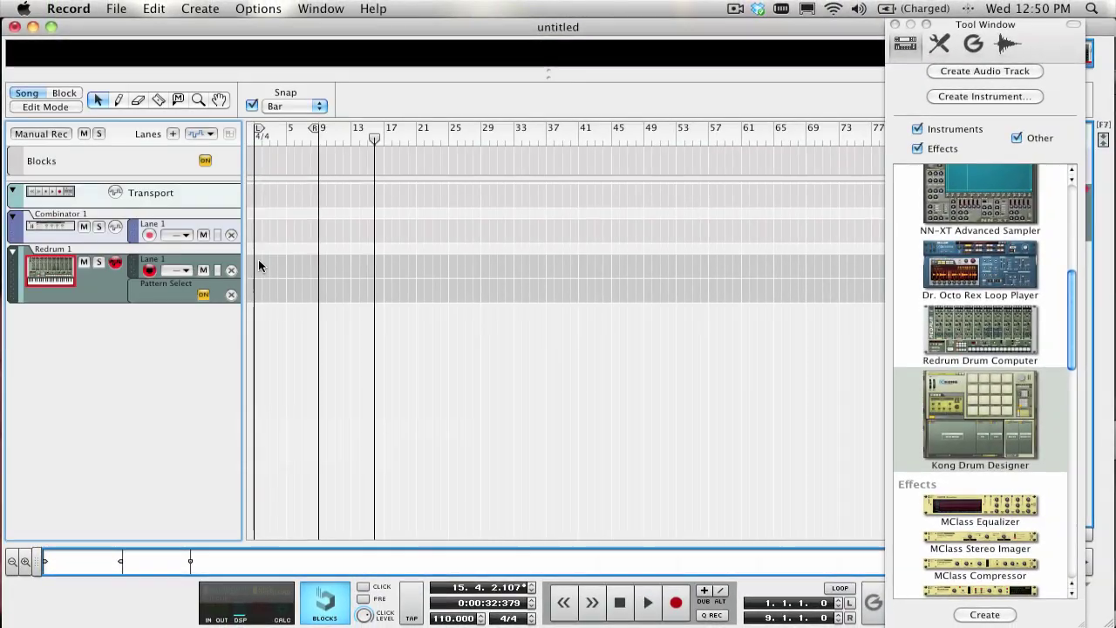
{"action": "left_click", "coordinate": [259, 288], "text": "alt"}
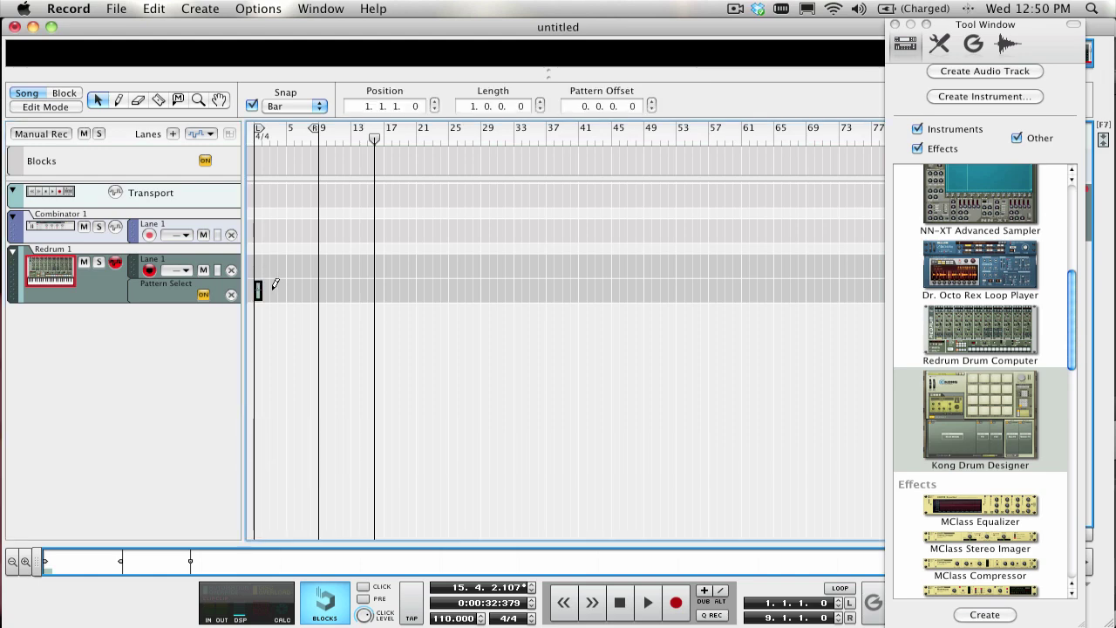
{"action": "left_click", "coordinate": [266, 291]}
Create a Pattern Select automation lane for Redrum 2, then select the bar-1 clip.
{"action": "key", "text": "F6"}
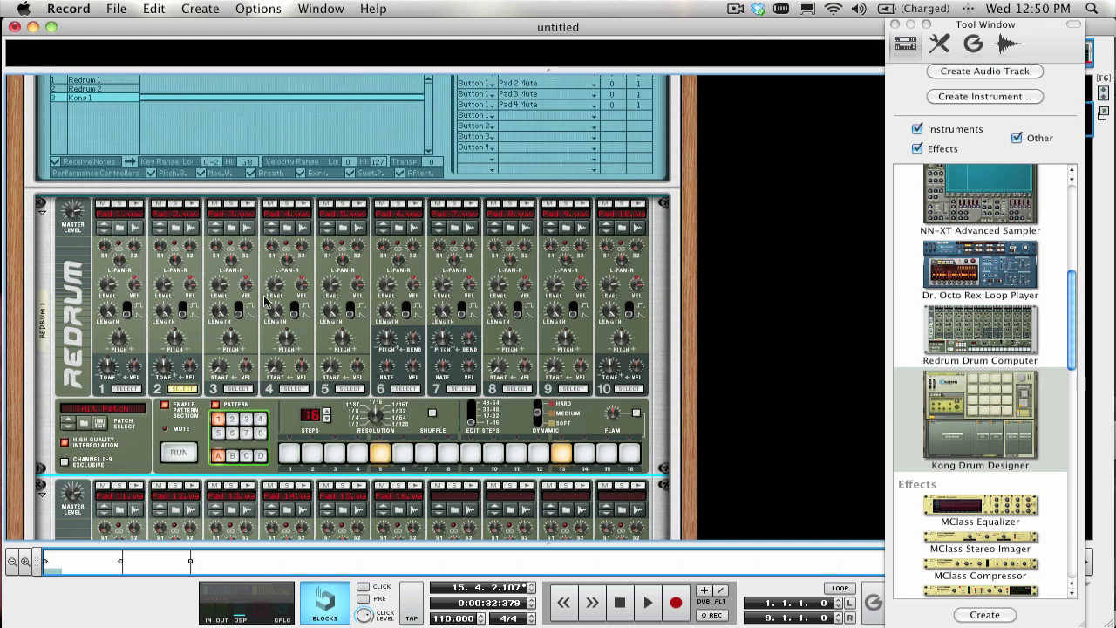
{"action": "scroll", "coordinate": [249, 288], "scroll_direction": "down", "scroll_amount": 3}
{"action": "right_click", "coordinate": [240, 277]}
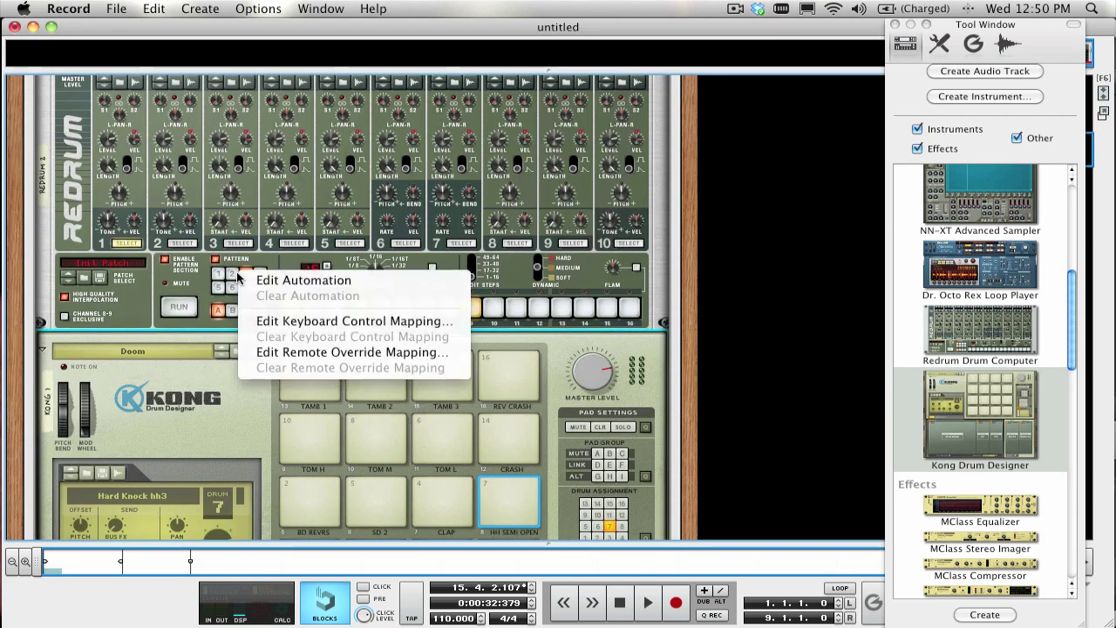
{"action": "left_click", "coordinate": [259, 280]}
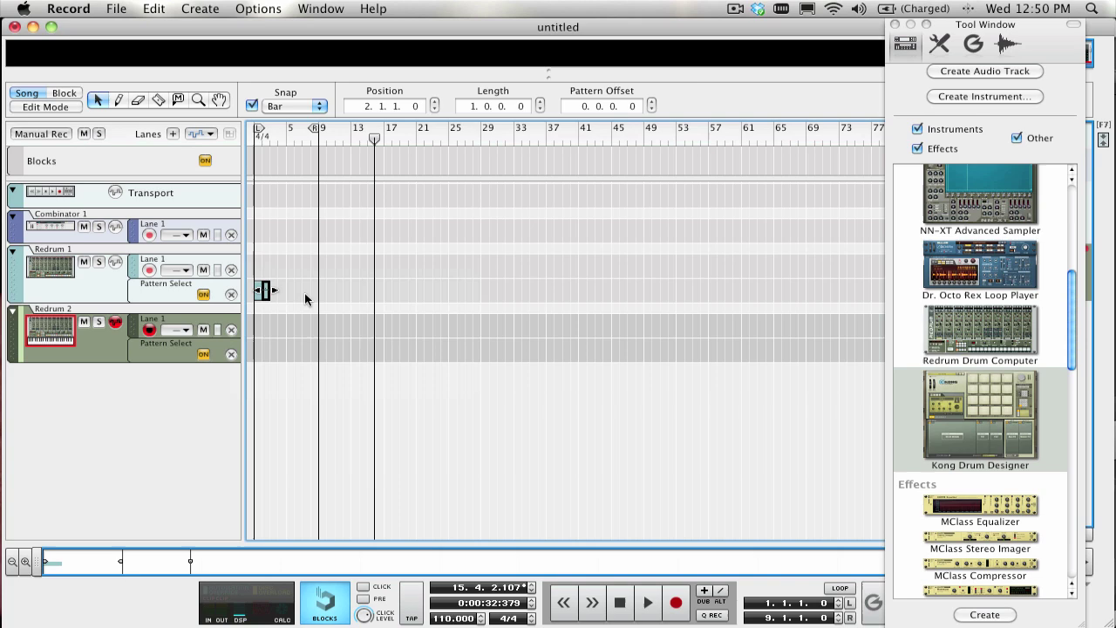
{"action": "right_click", "coordinate": [257, 290]}
{"action": "left_click", "coordinate": [257, 291]}
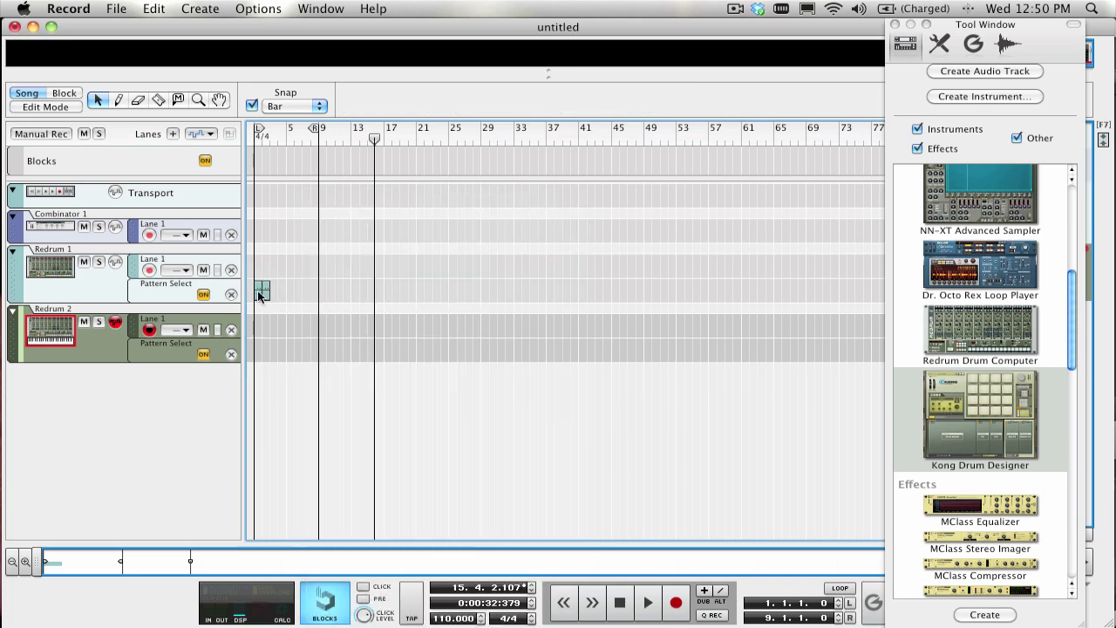
{"action": "left_click", "coordinate": [262, 290]}
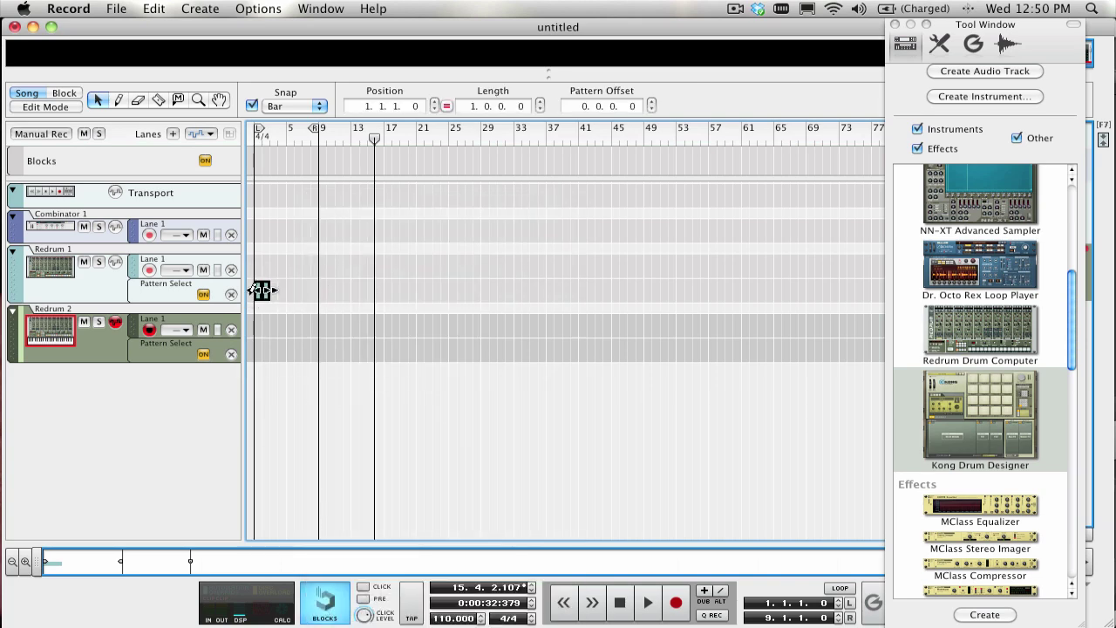